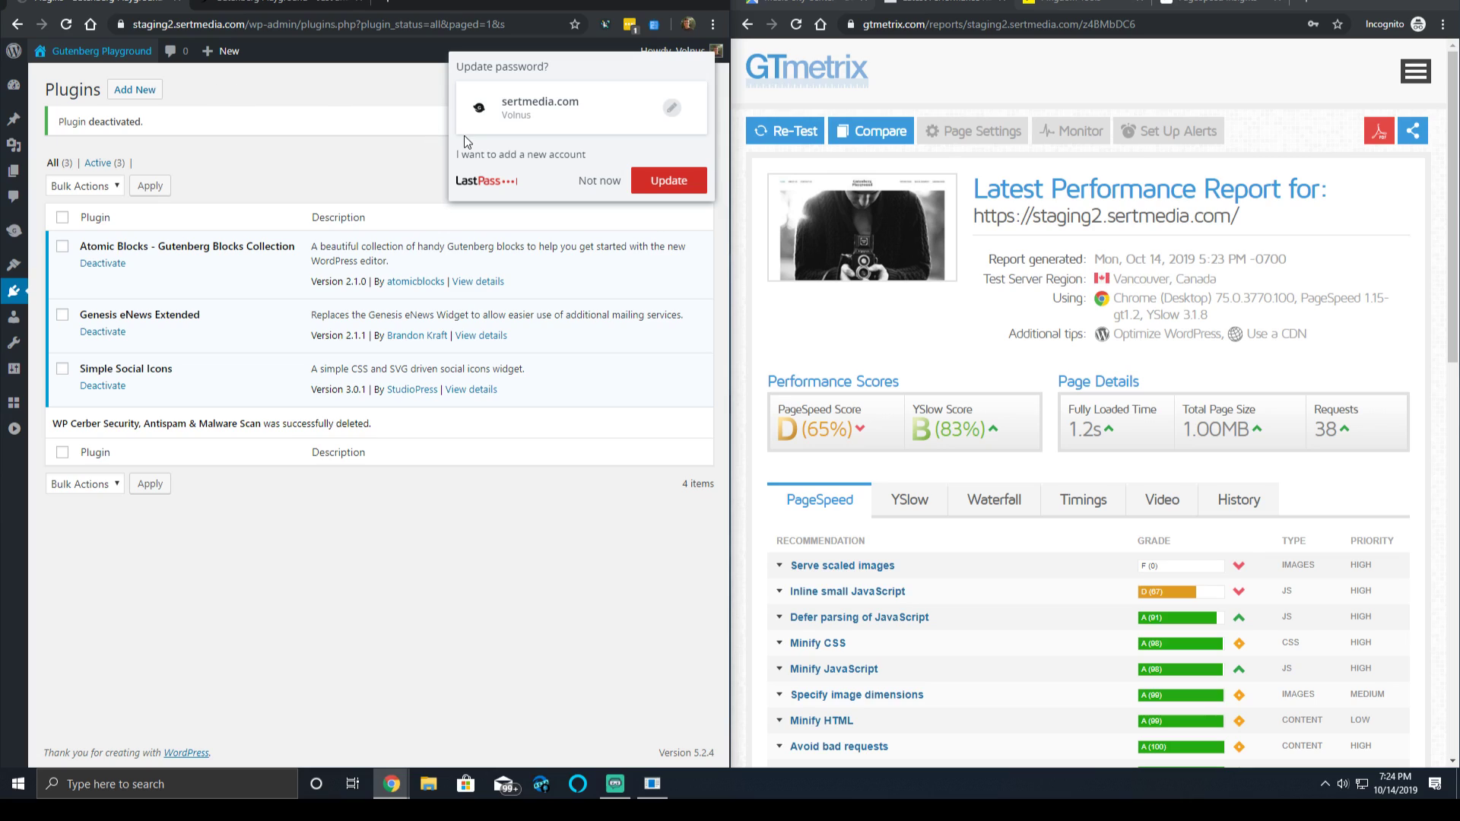
Dismiss the password update offer and examine the request waterfall in the GTmetrix report for staging2.sertmedia.com
click(591, 181)
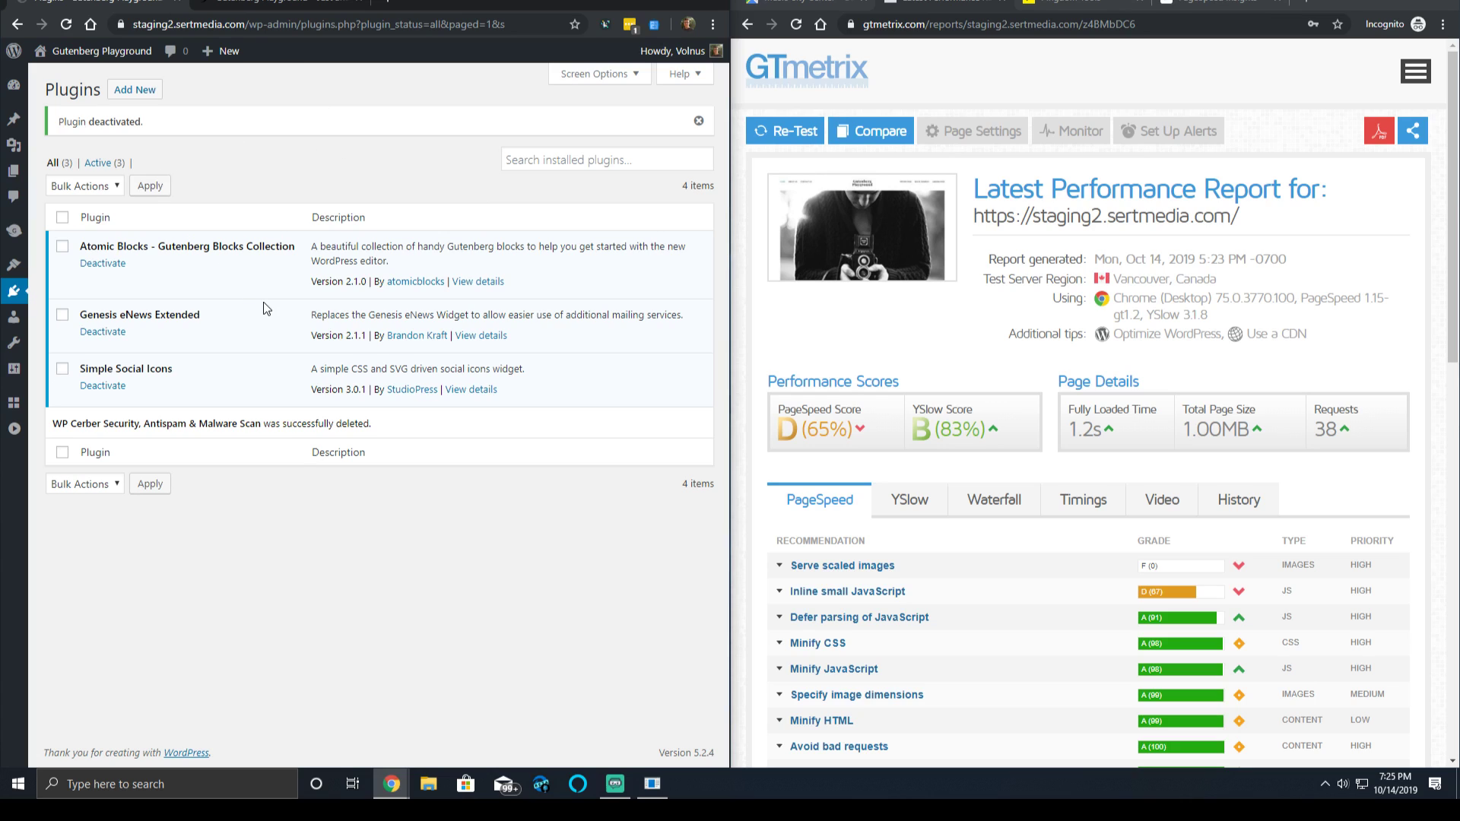
click(993, 499)
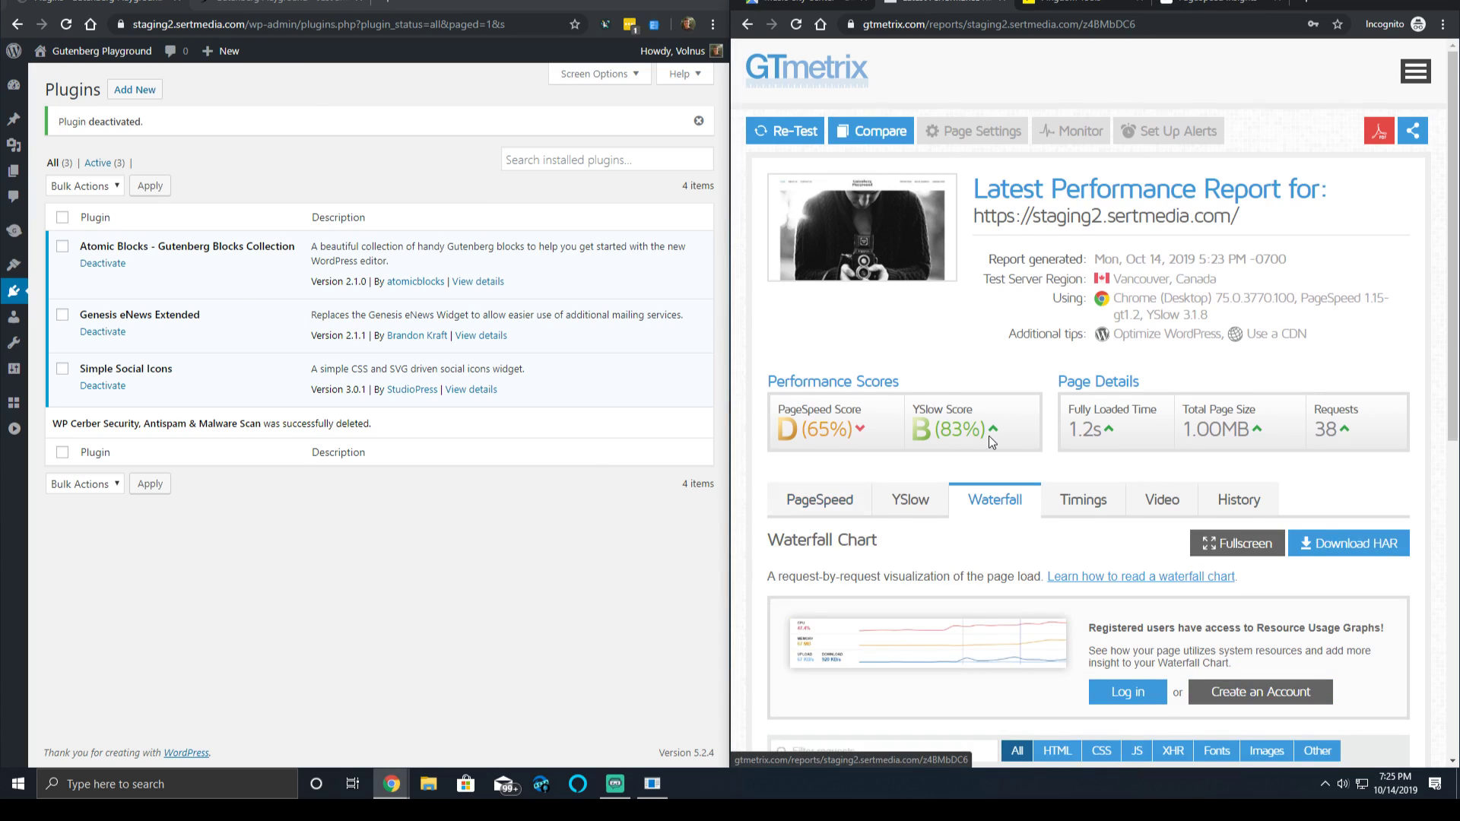
scroll(975, 403, down, 8)
scroll(932, 335, down, 4)
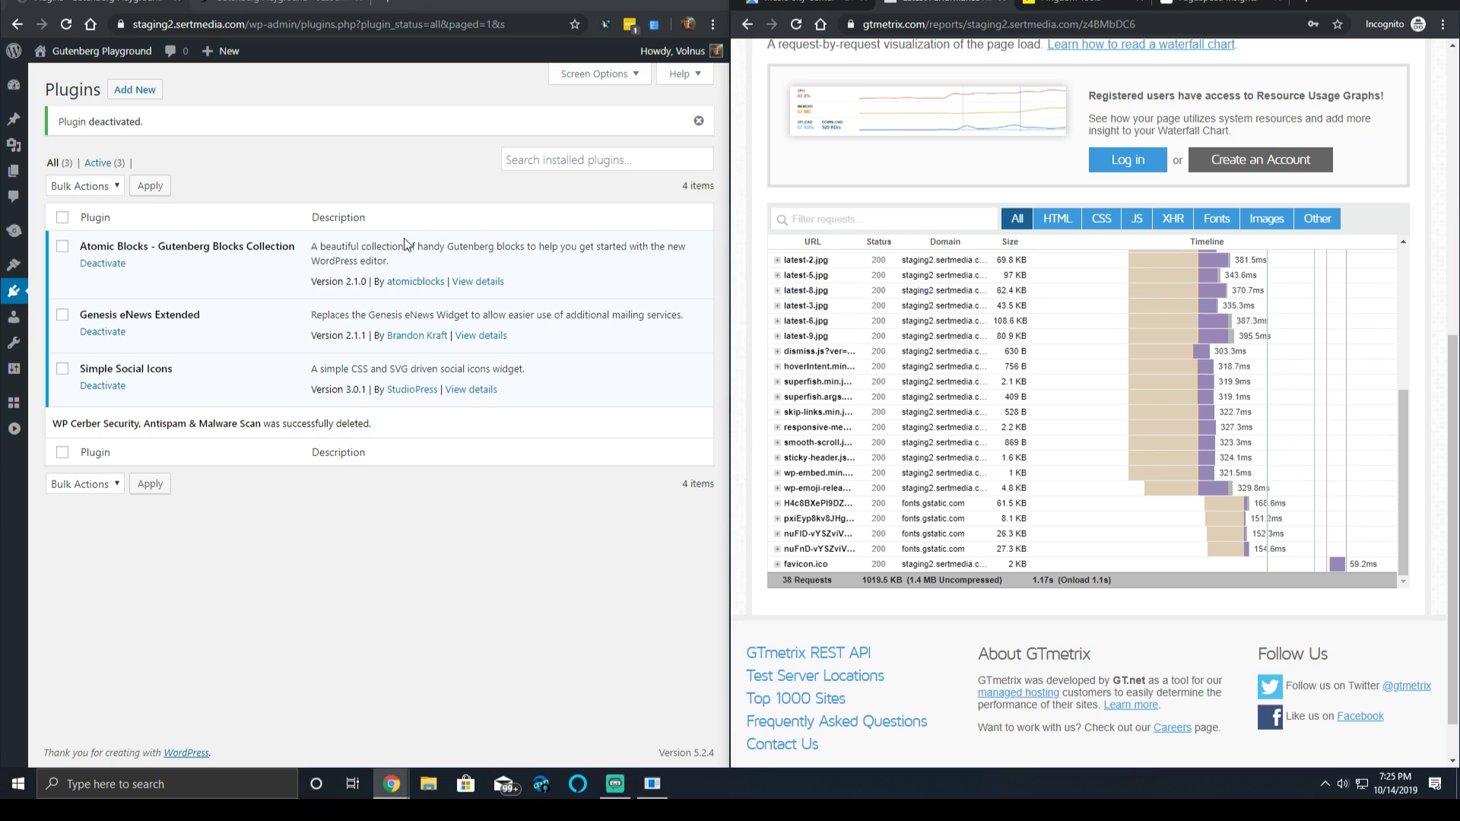
Reload the installed plugins list and look over the live staging homepage down to its footer
click(25, 291)
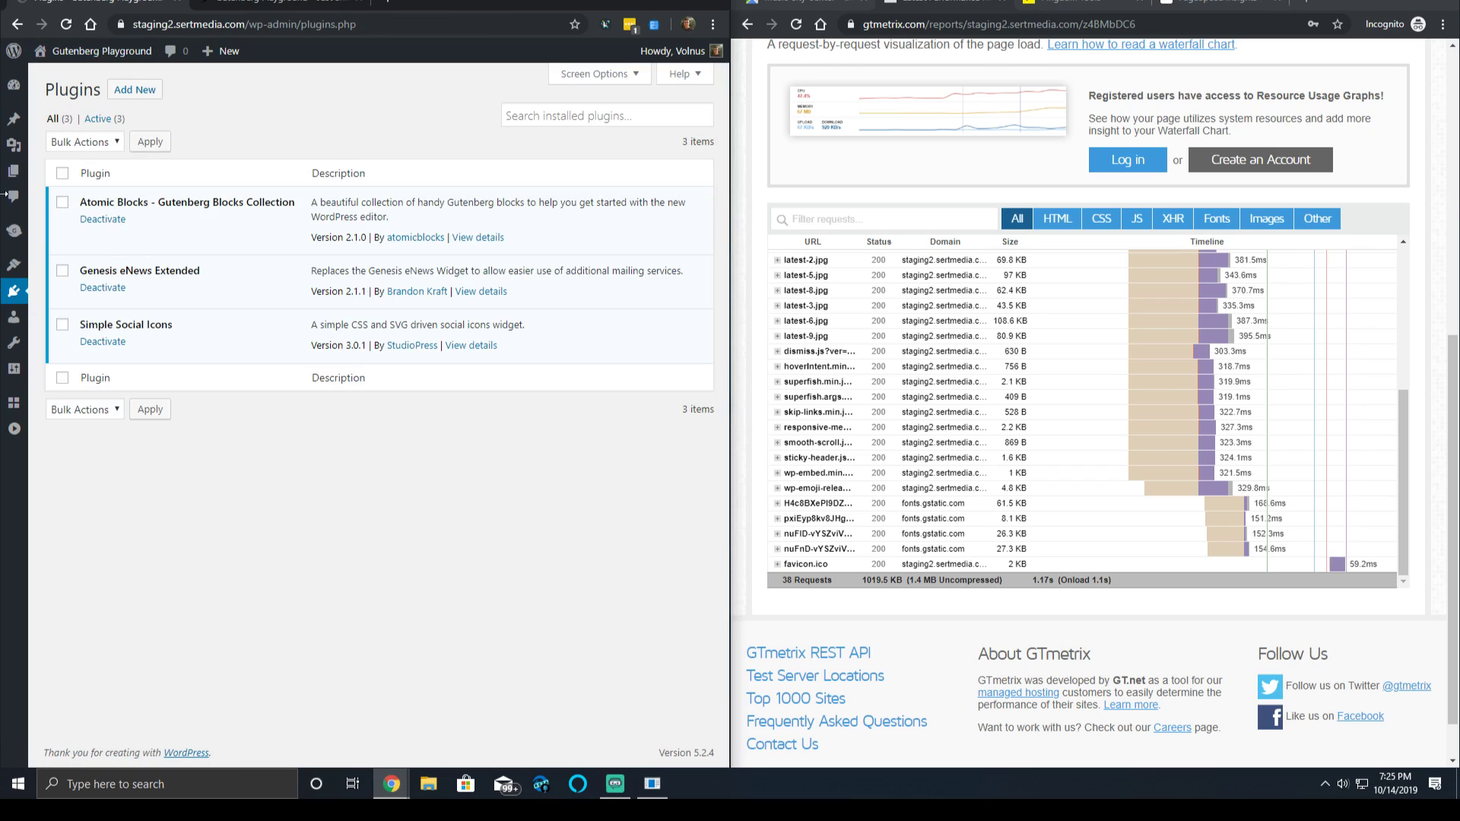
click(233, 1)
scroll(482, 245, down, 15)
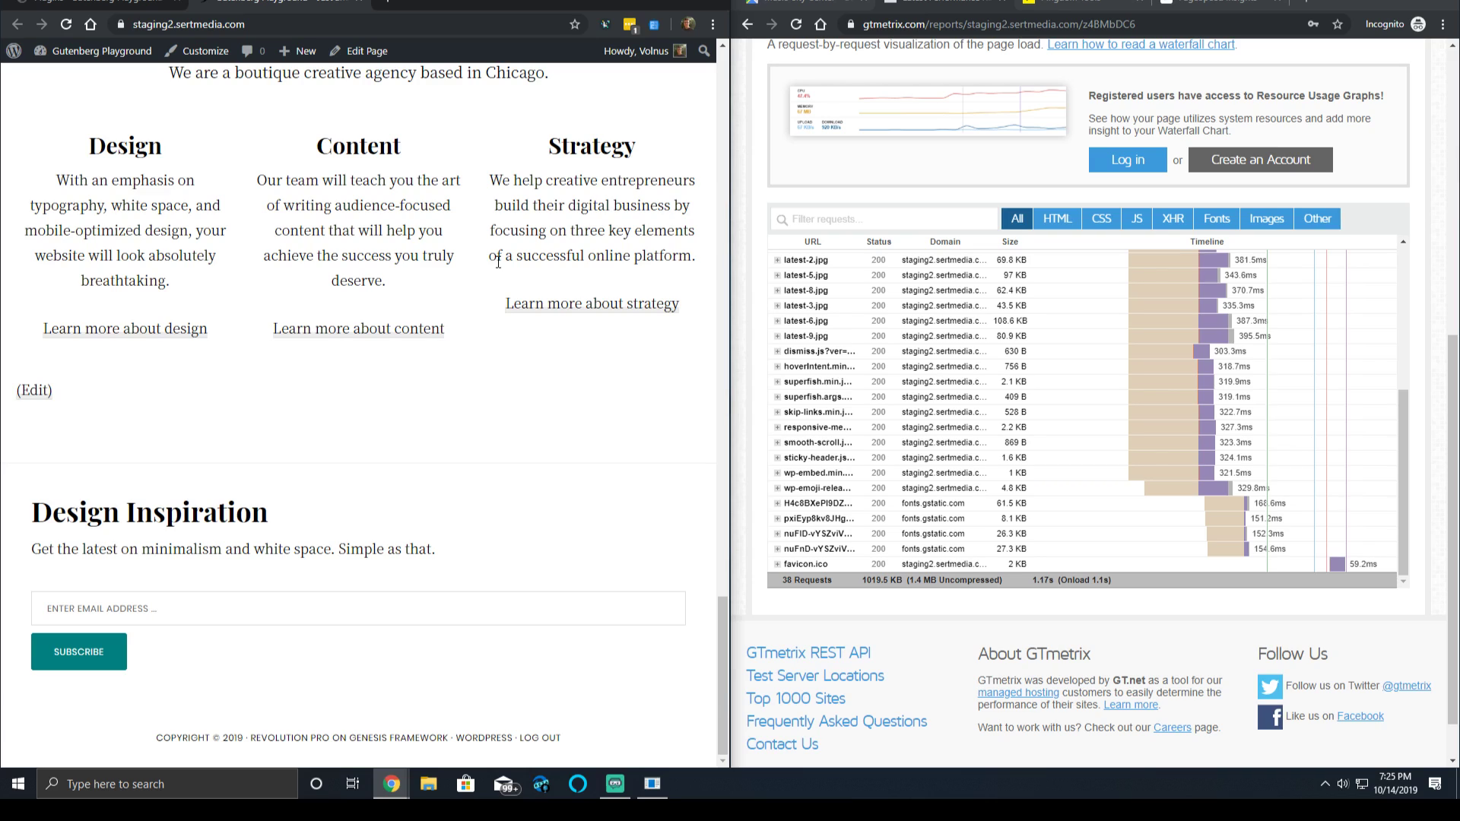
Review the GTmetrix performance scores and page details, ending on the PageSpeed recommendations
scroll(899, 137, up, 3)
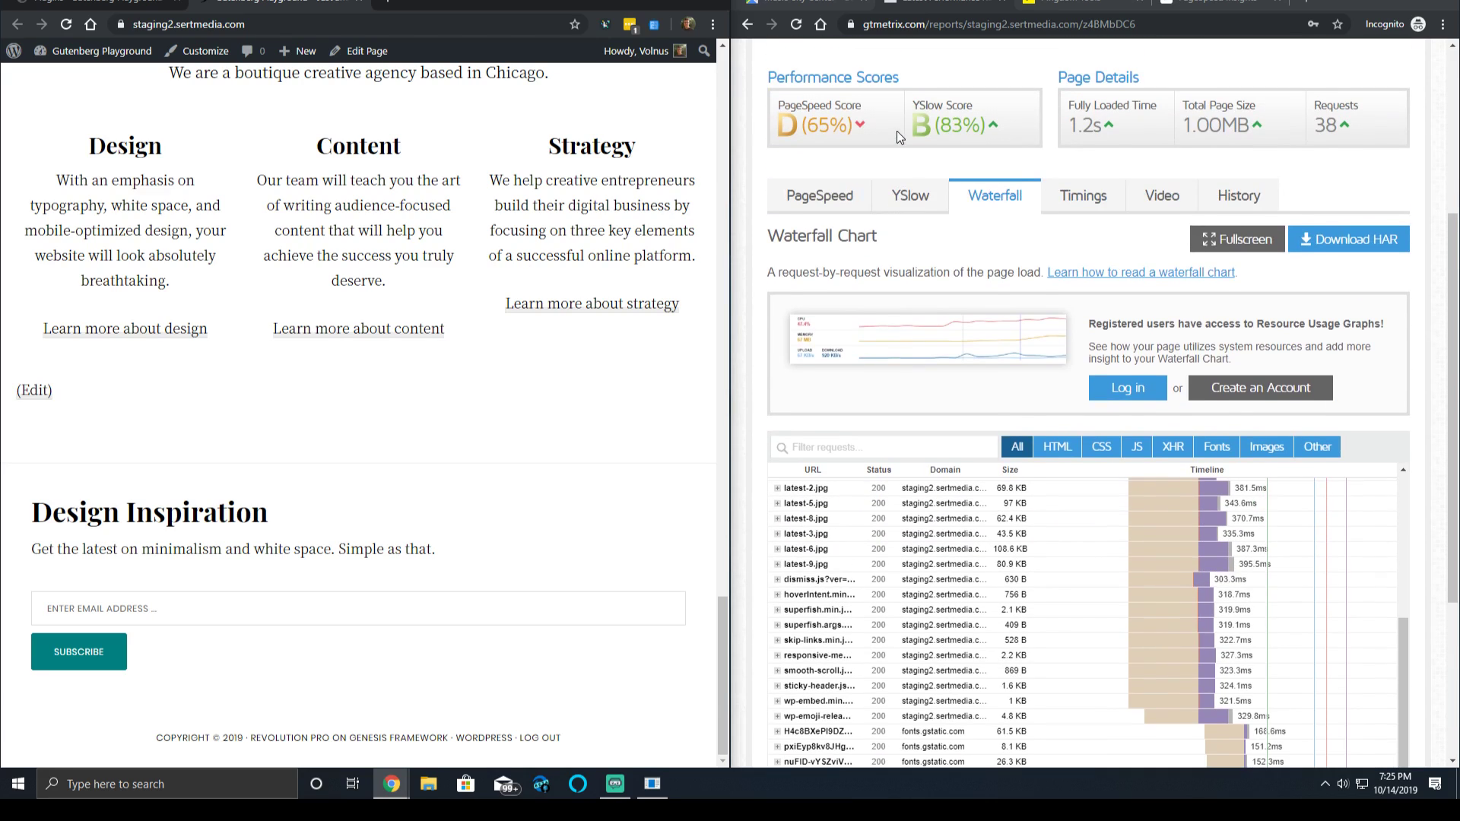
scroll(942, 253, up, 3)
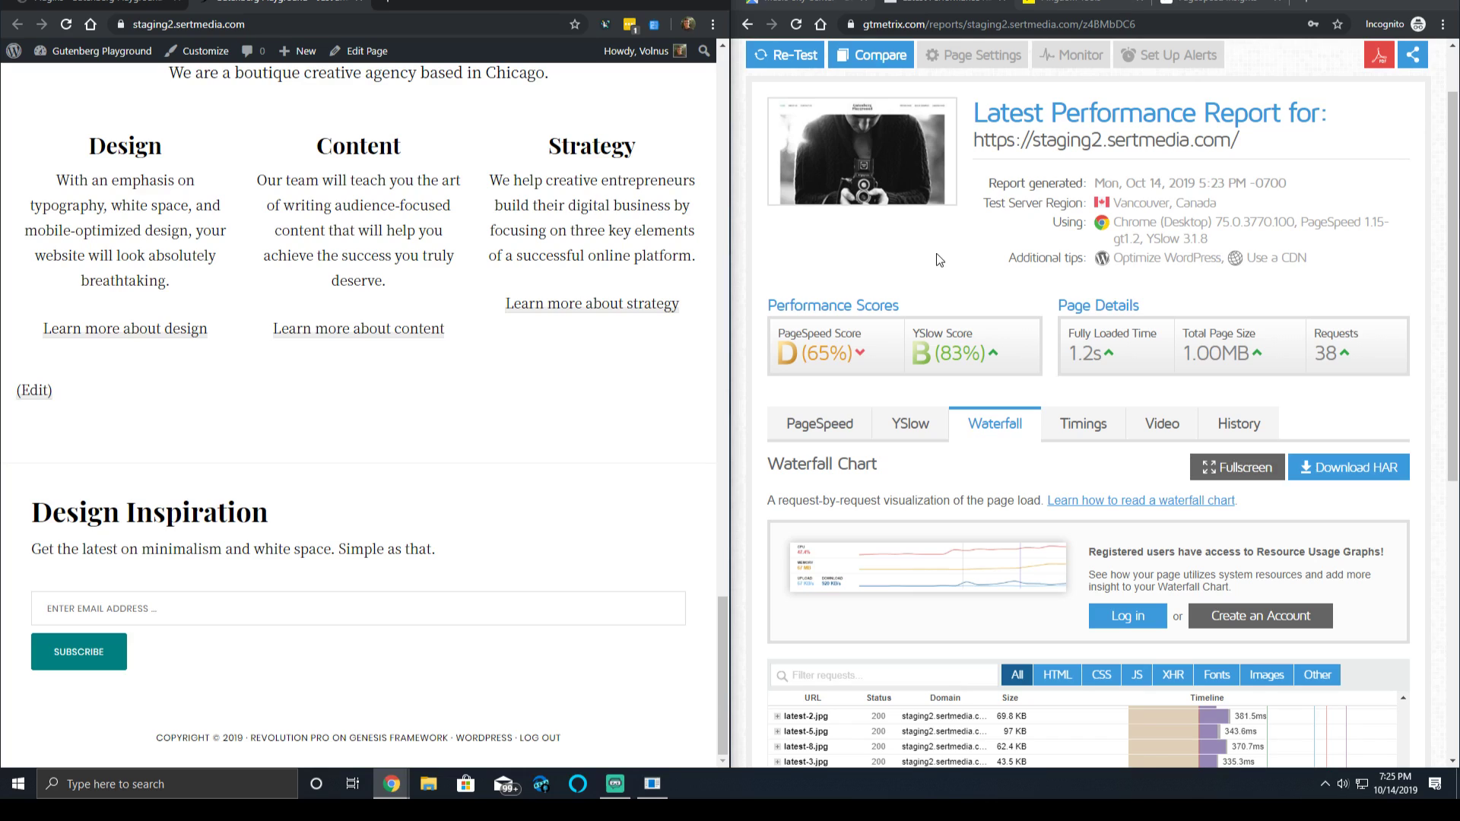
scroll(981, 396, up, 1)
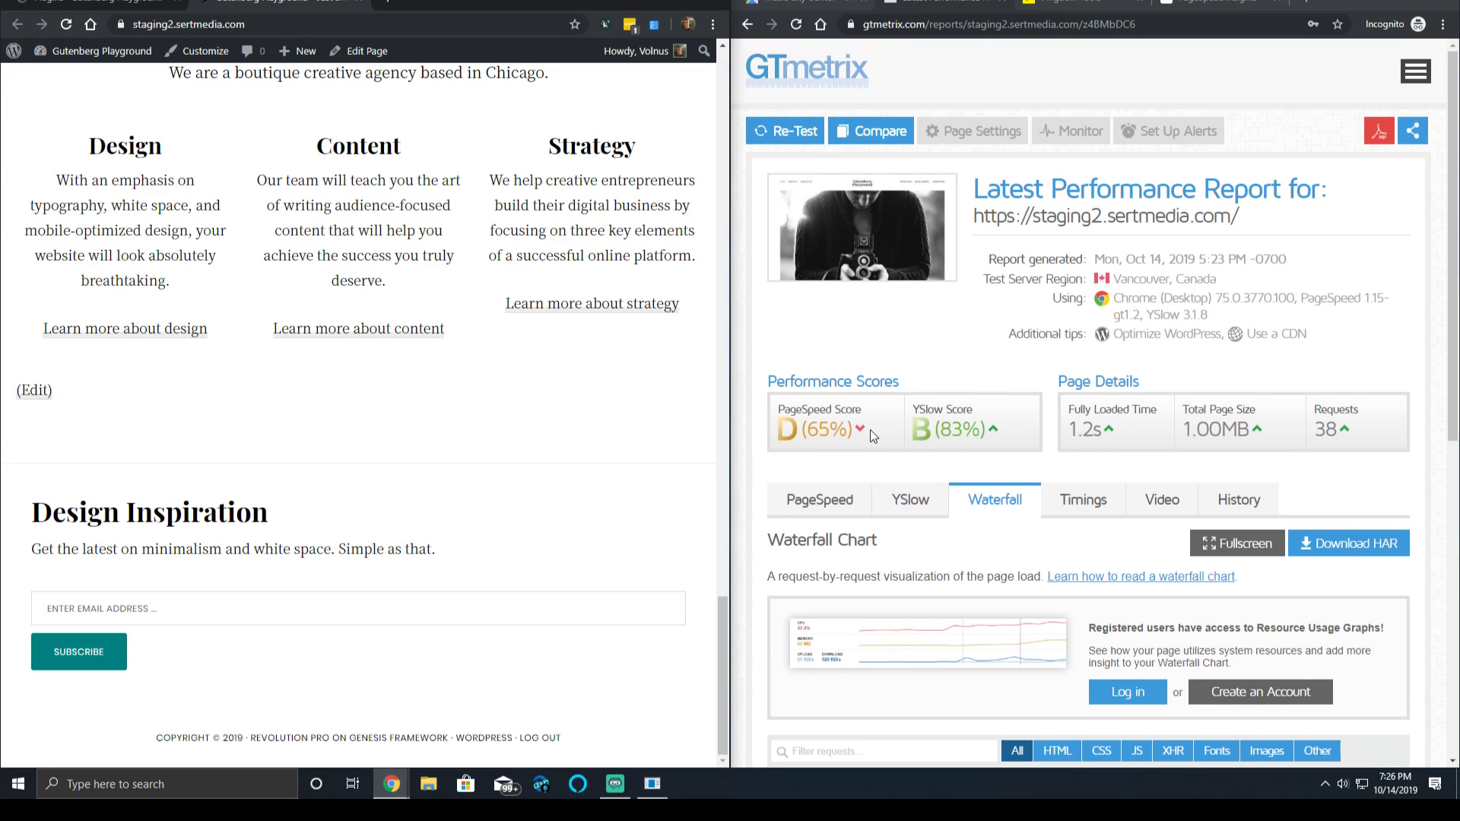
click(834, 507)
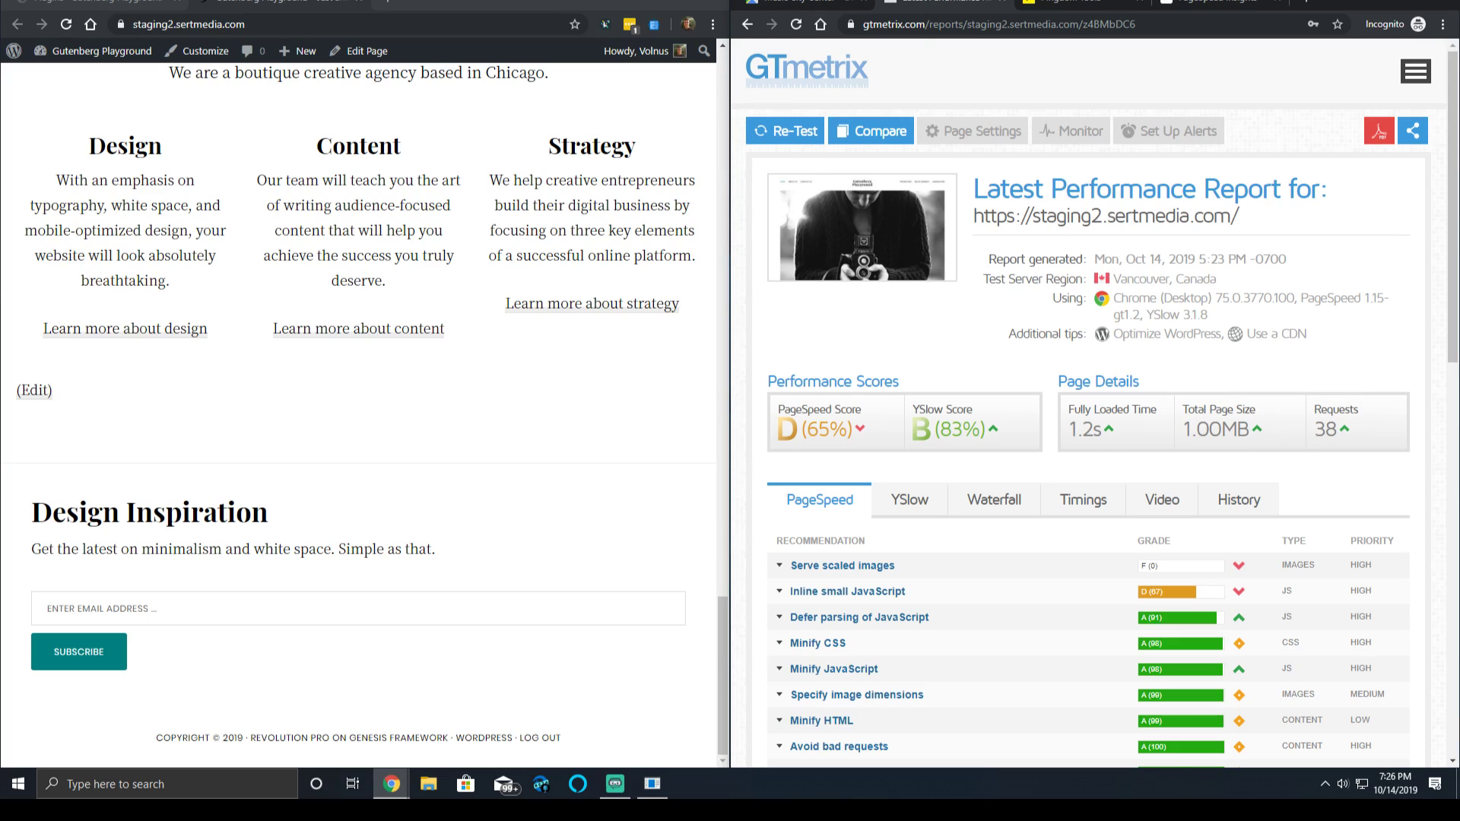
Check the load time and number of requests in the Pingdom results
click(1083, 10)
double_click(1262, 378)
click(1265, 381)
drag(1123, 370, 1168, 378)
click(1065, 388)
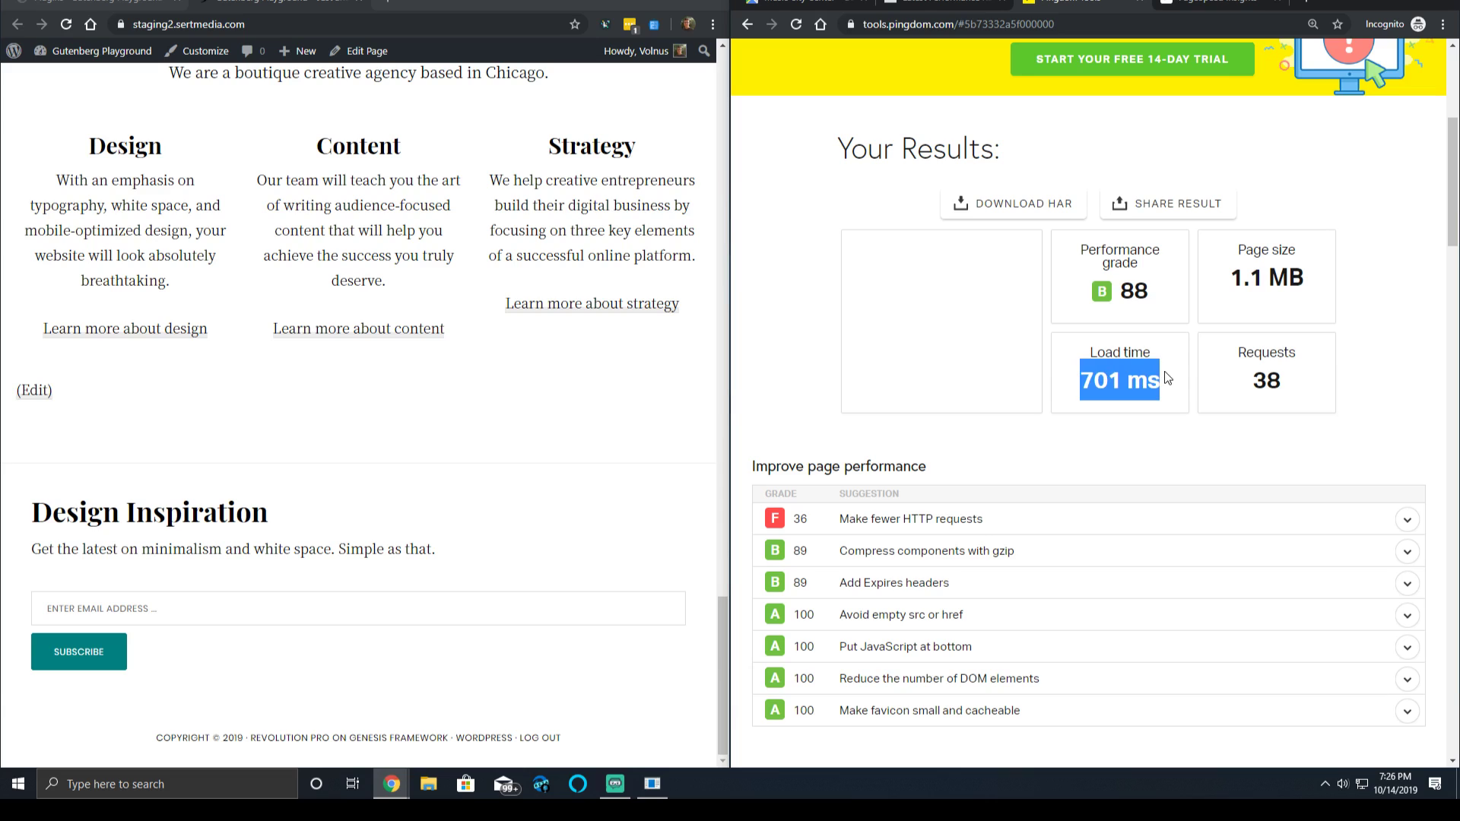
Compare the desktop and mobile PageSpeed Insights results, and examine the mobile lab data, opportunities and diagnostics
click(1211, 5)
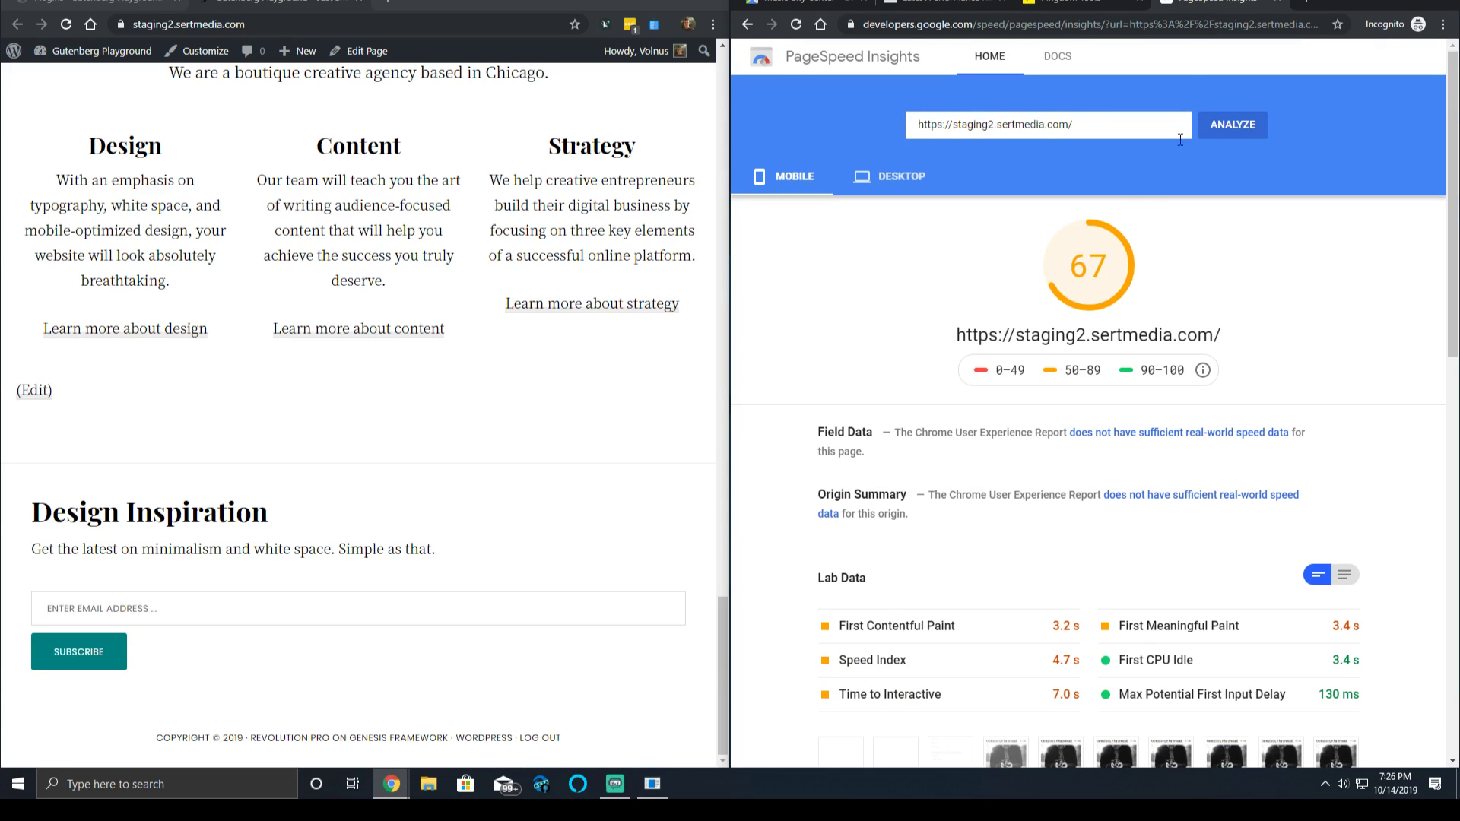
click(901, 179)
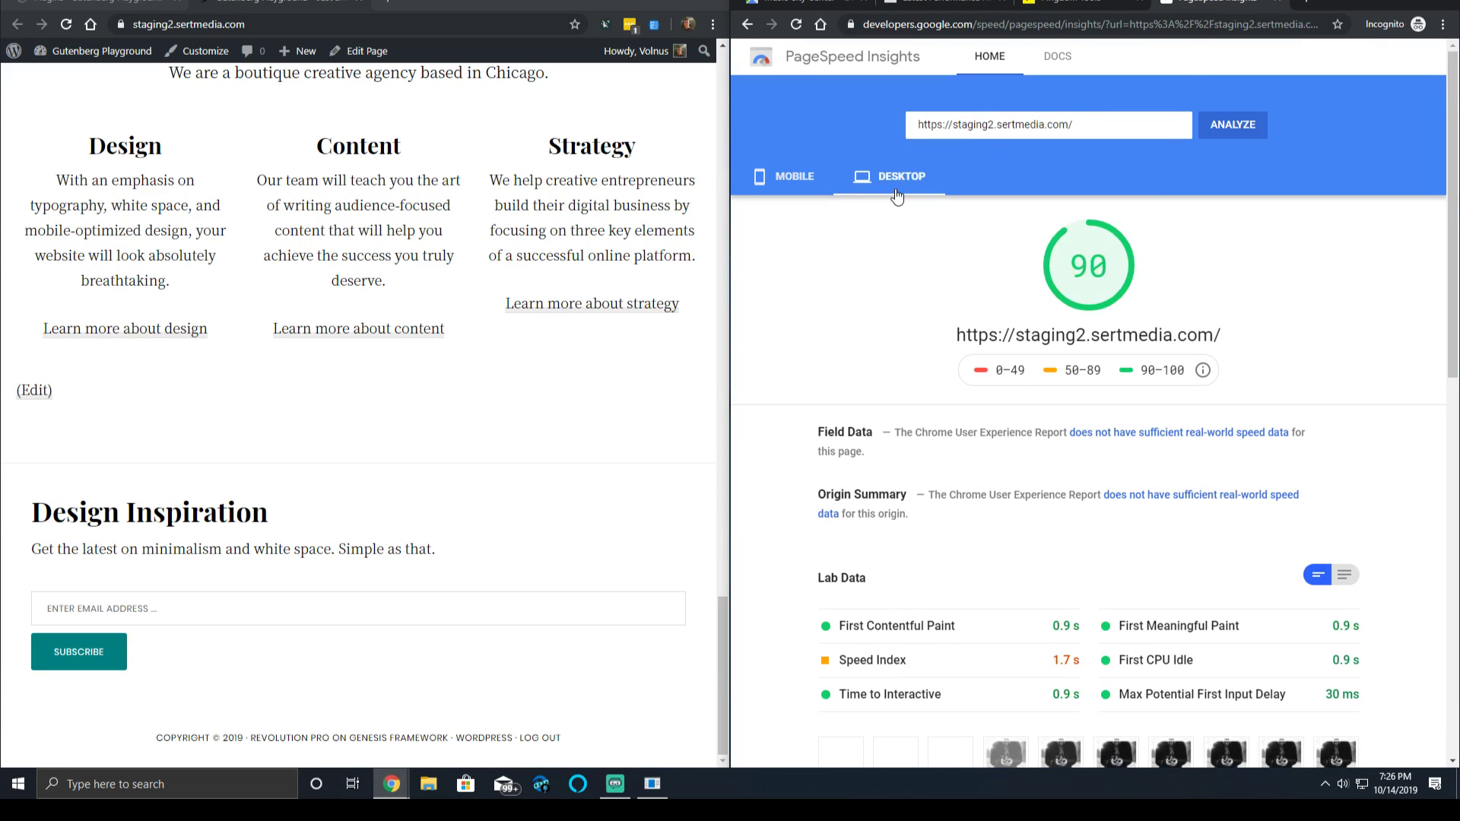
click(776, 188)
scroll(1056, 272, down, 9)
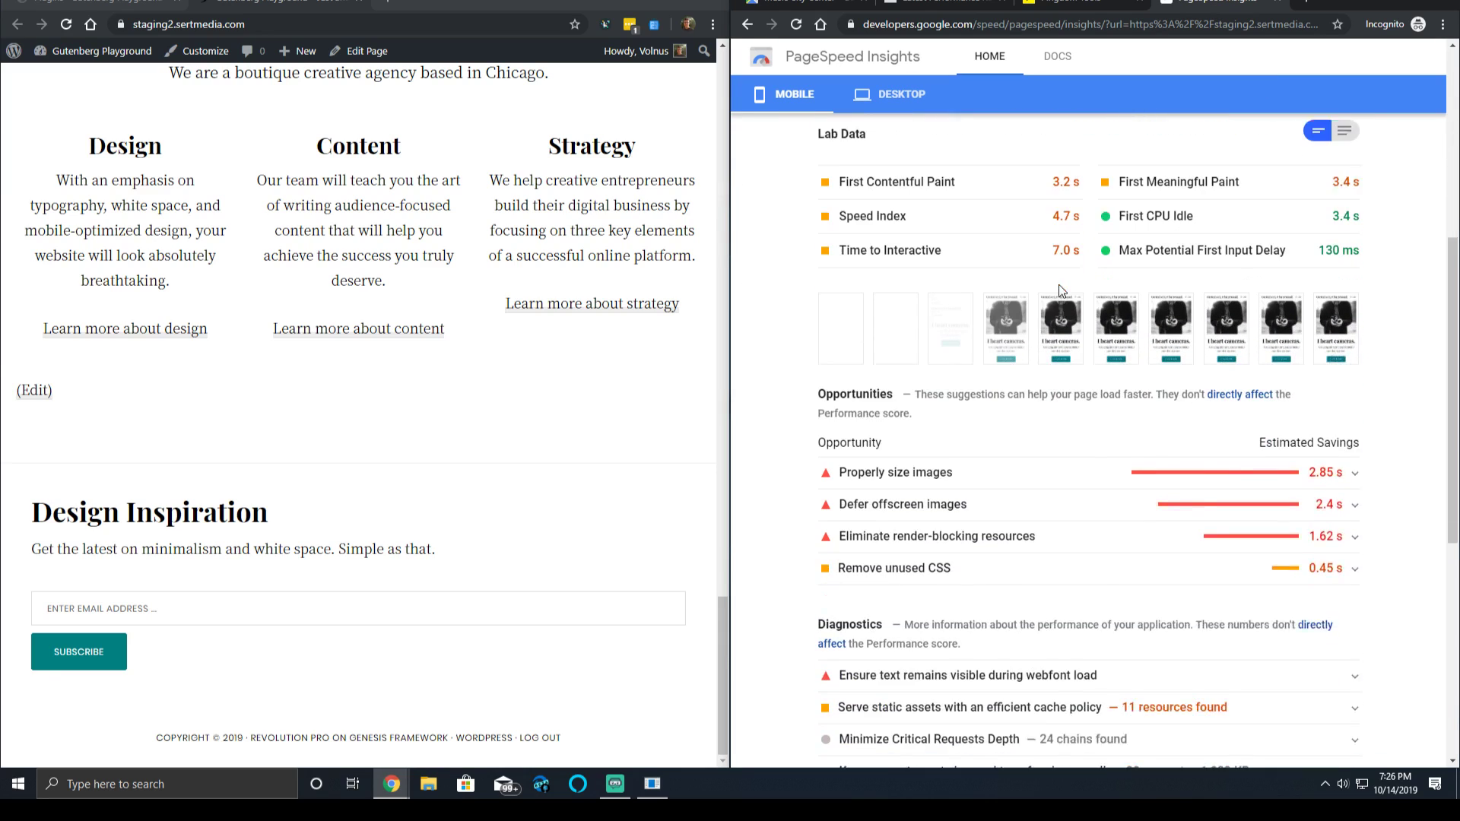
scroll(1053, 281, down, 1)
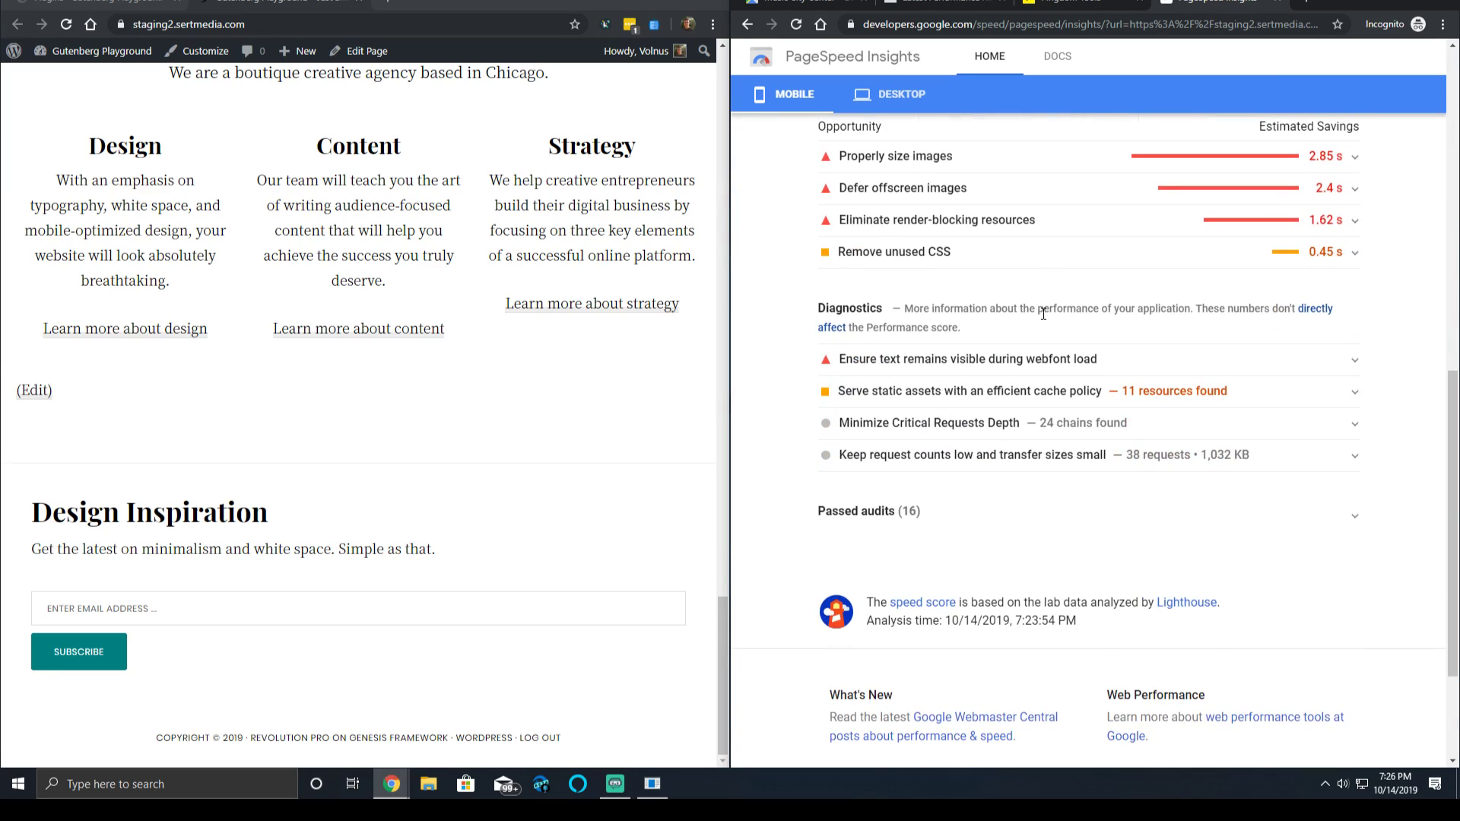
scroll(1010, 262, up, 8)
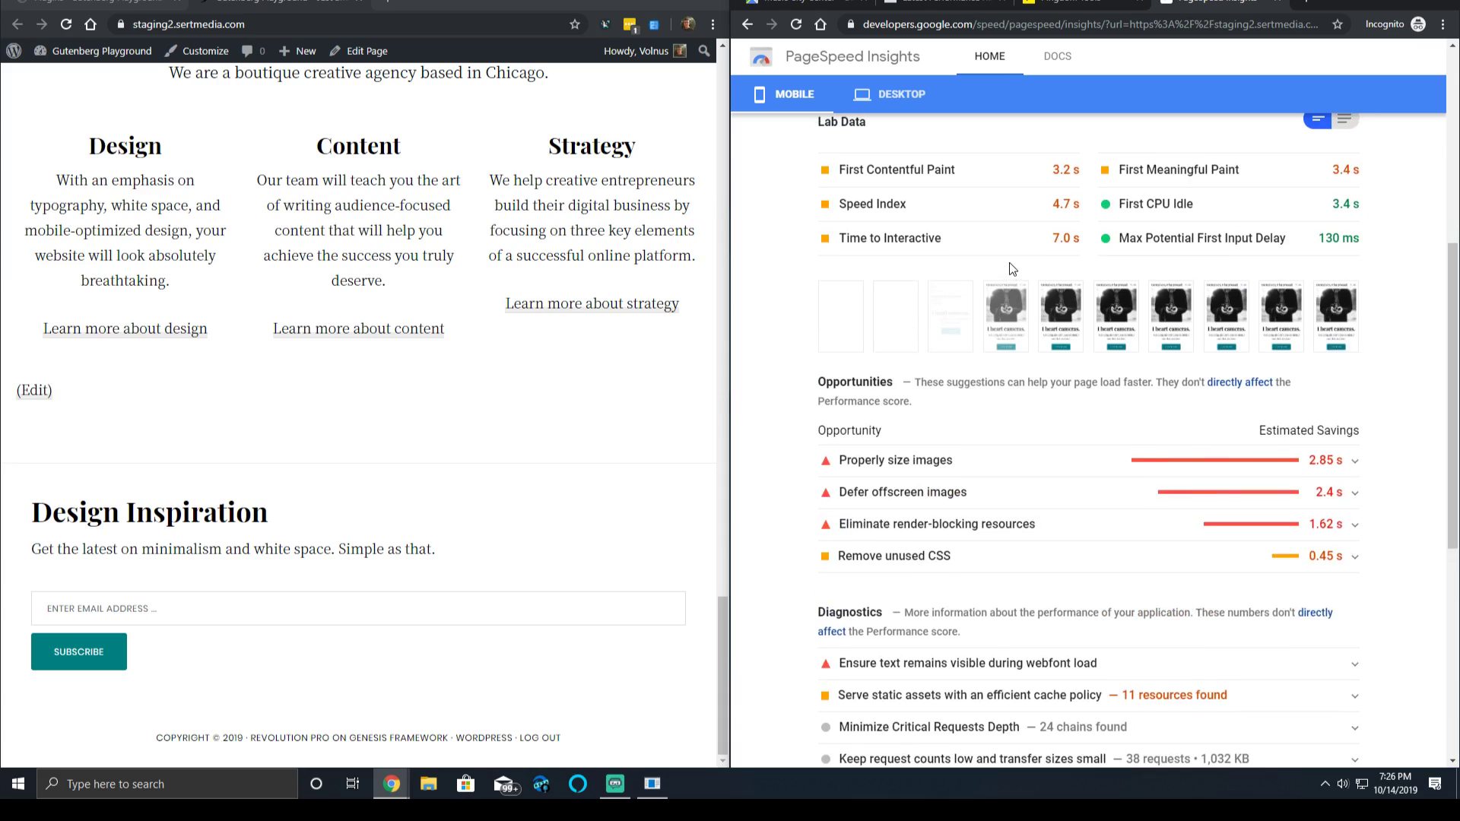
scroll(1010, 263, down, 7)
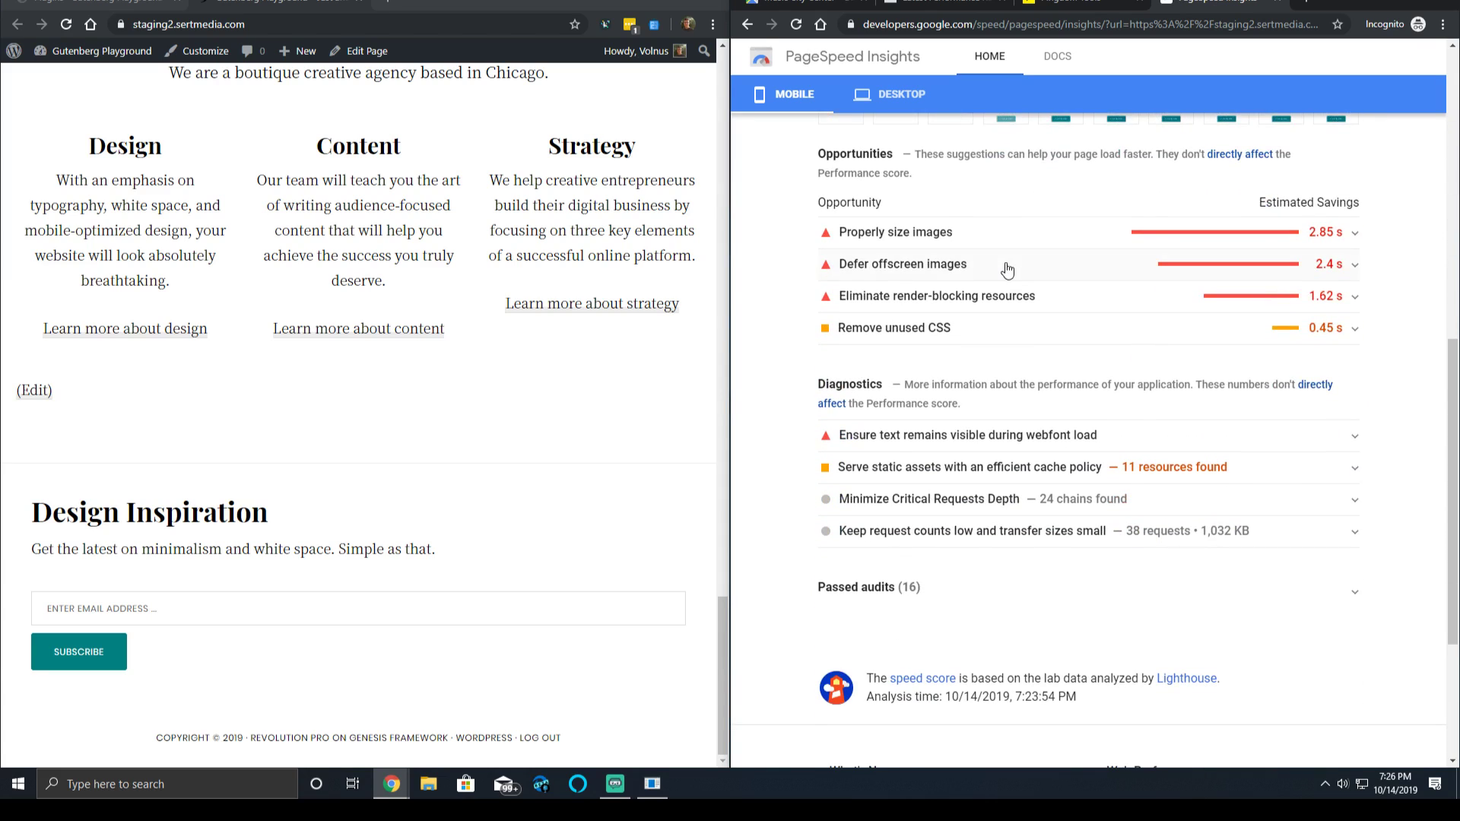
scroll(1007, 270, up, 8)
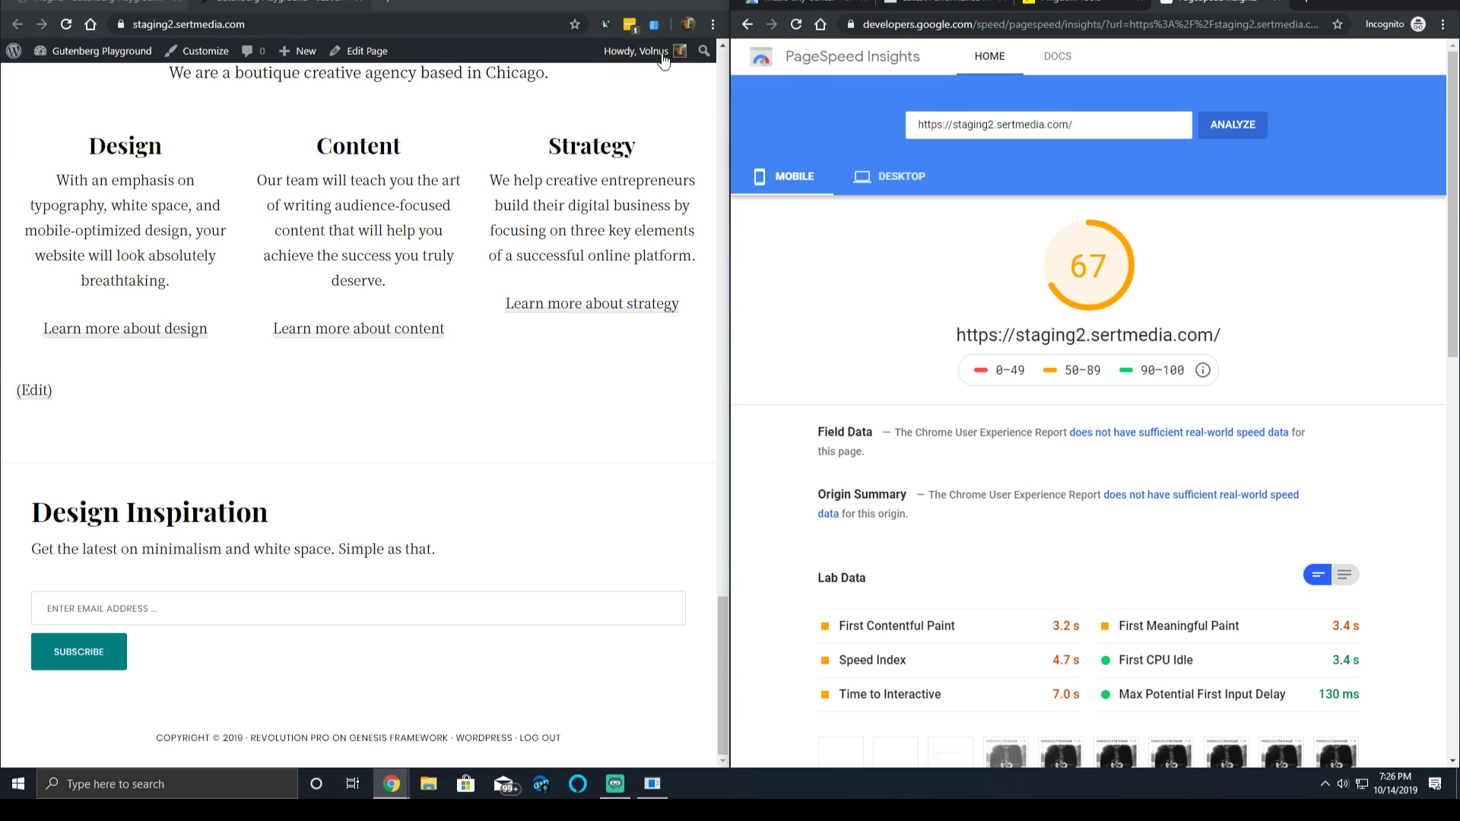
Copy the medium-size map embed code for Music City Center from Google Maps
click(799, 4)
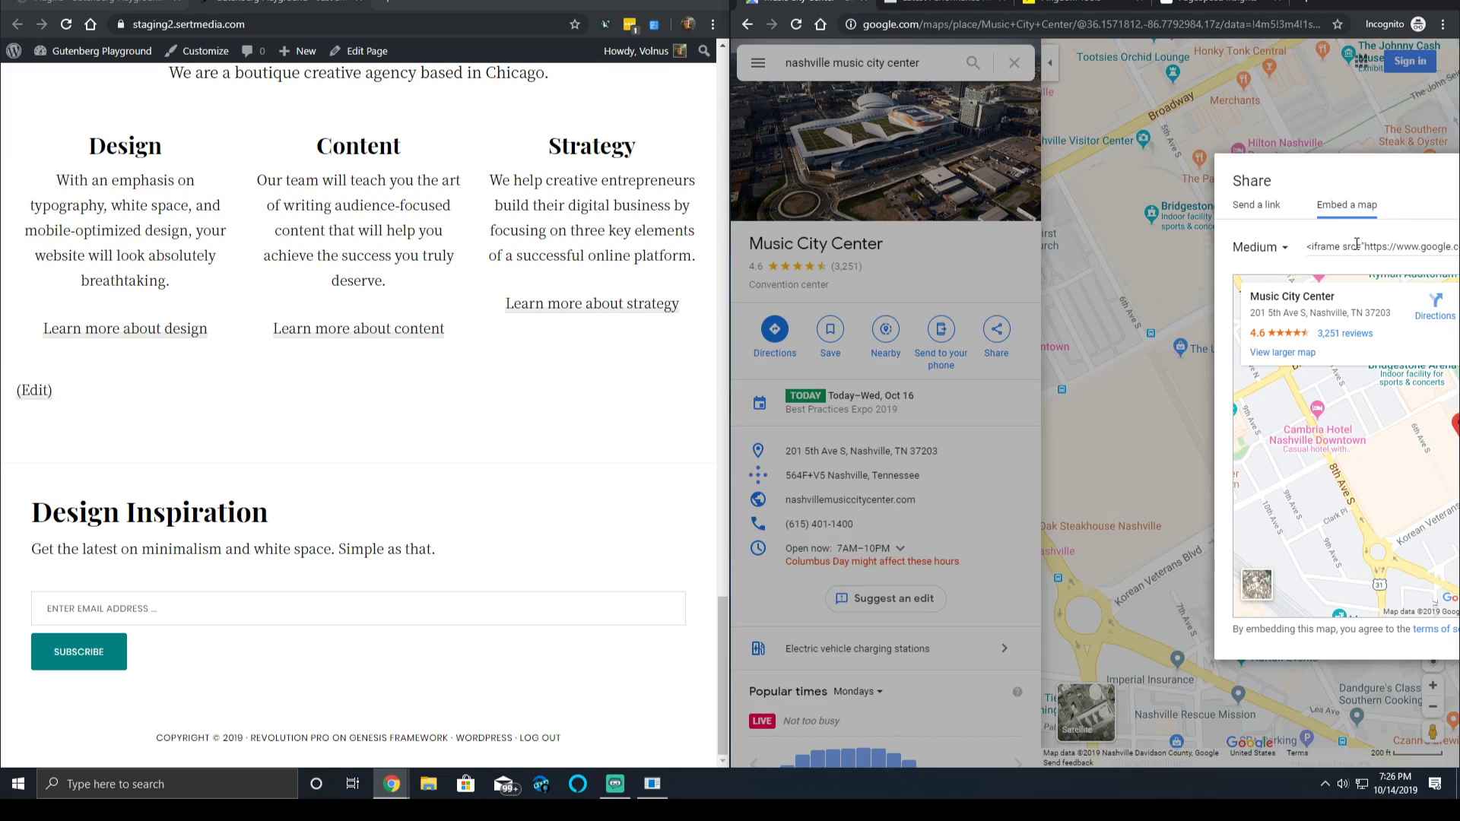
click(1357, 244)
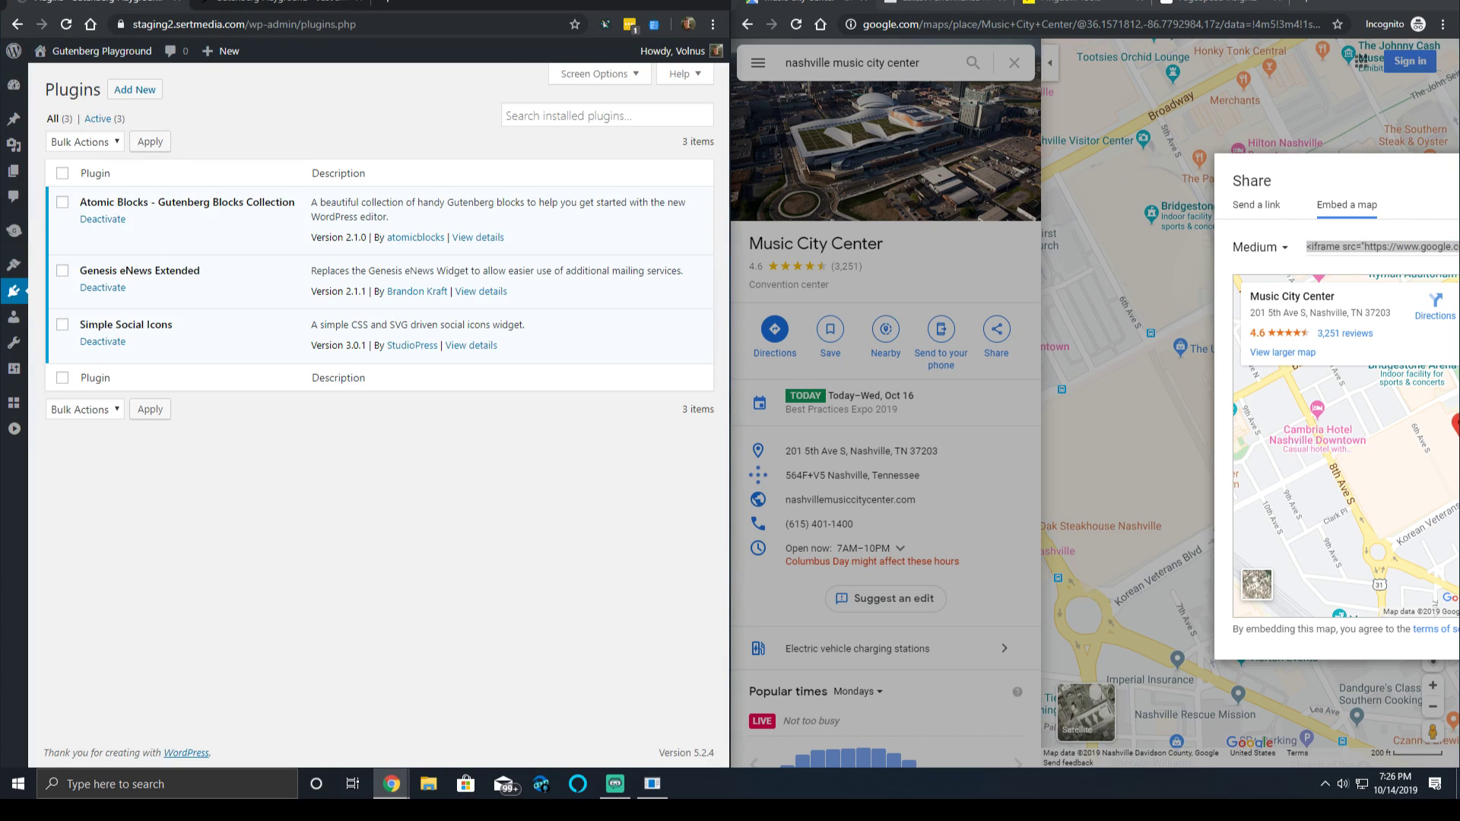
Return to the live homepage in a maximized window and open it in the WordPress page editor
click(266, 4)
click(679, 6)
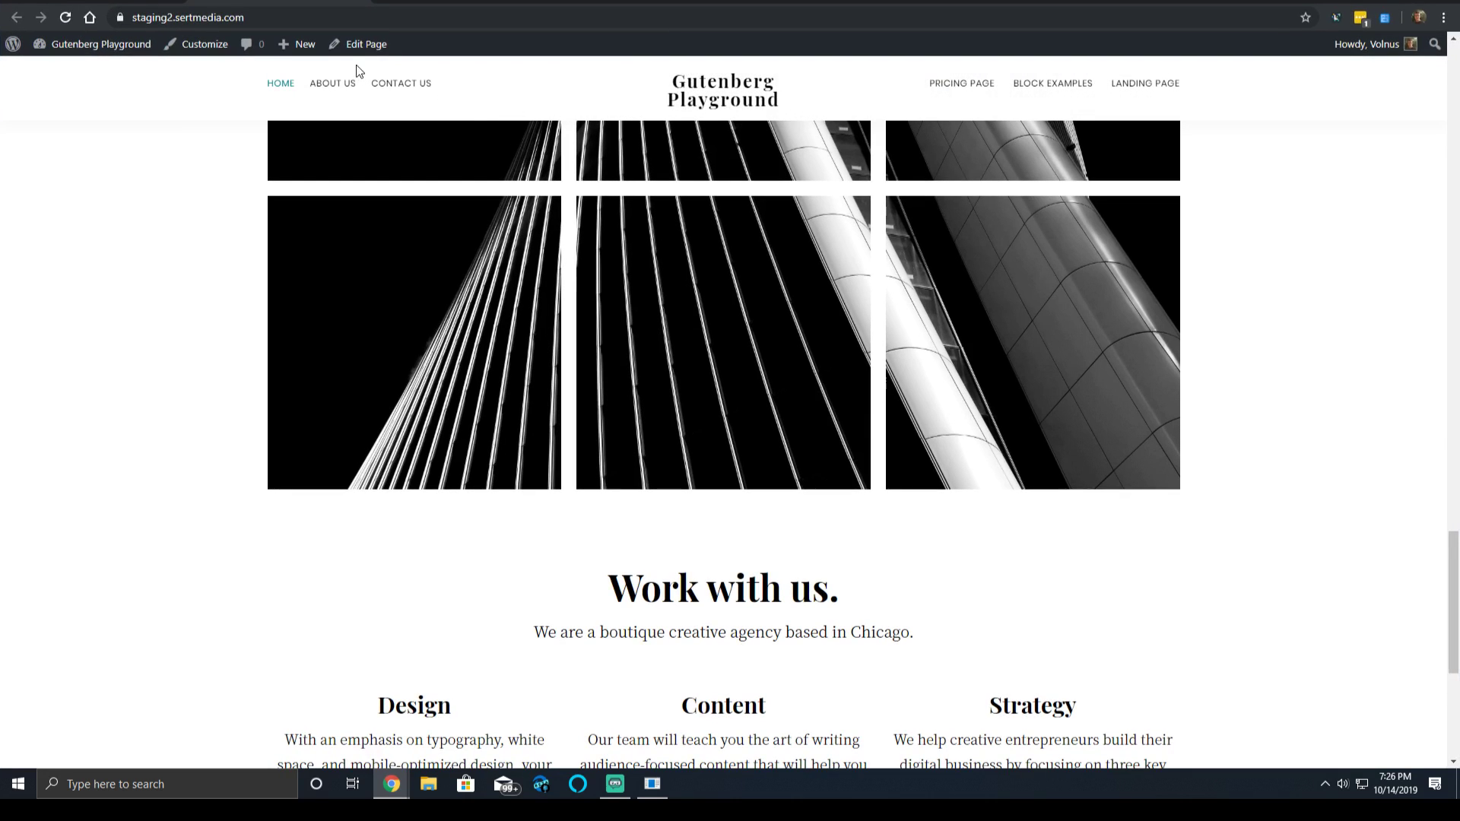
scroll(485, 344, down, 5)
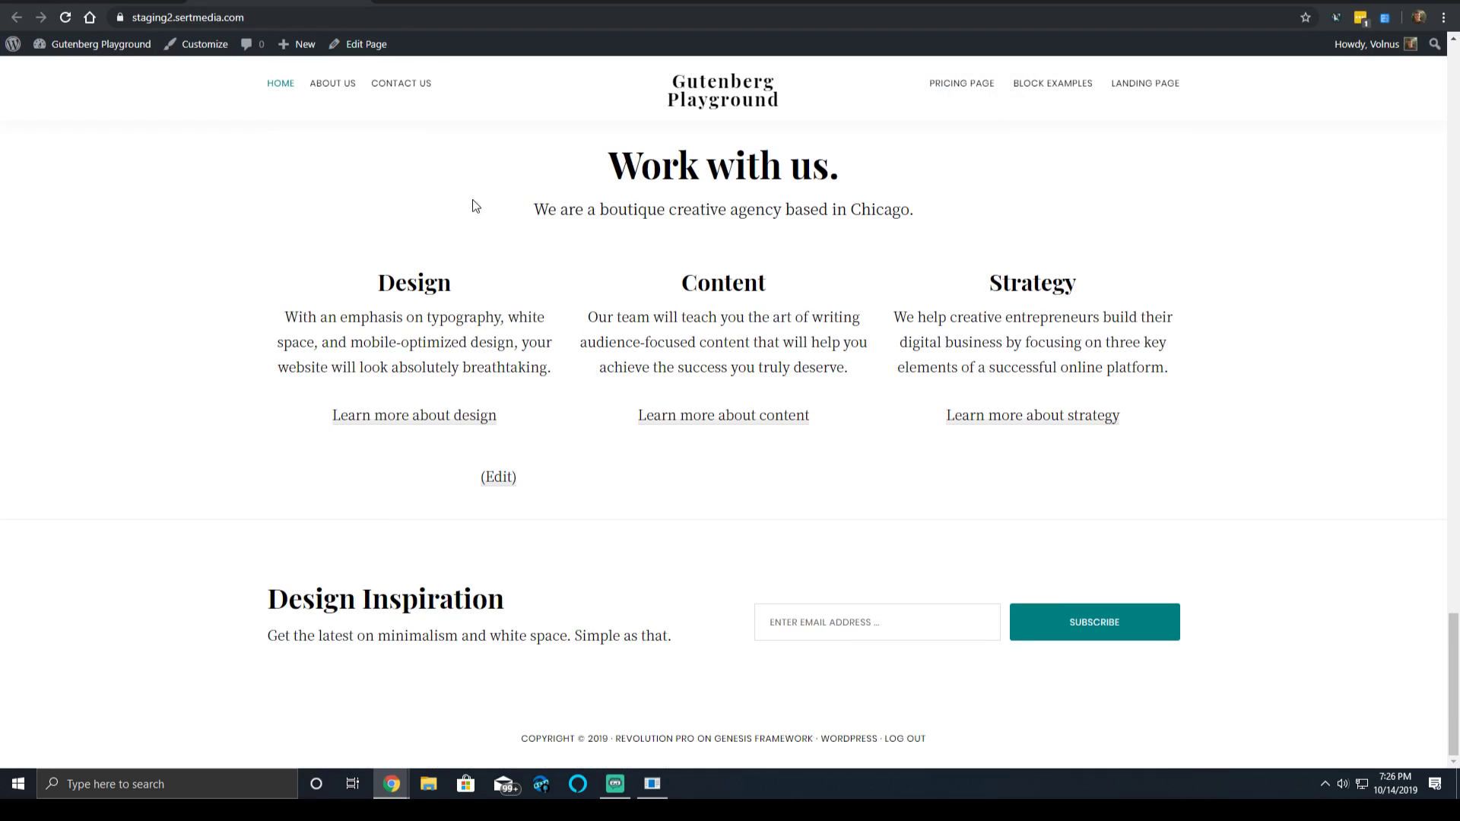
click(378, 48)
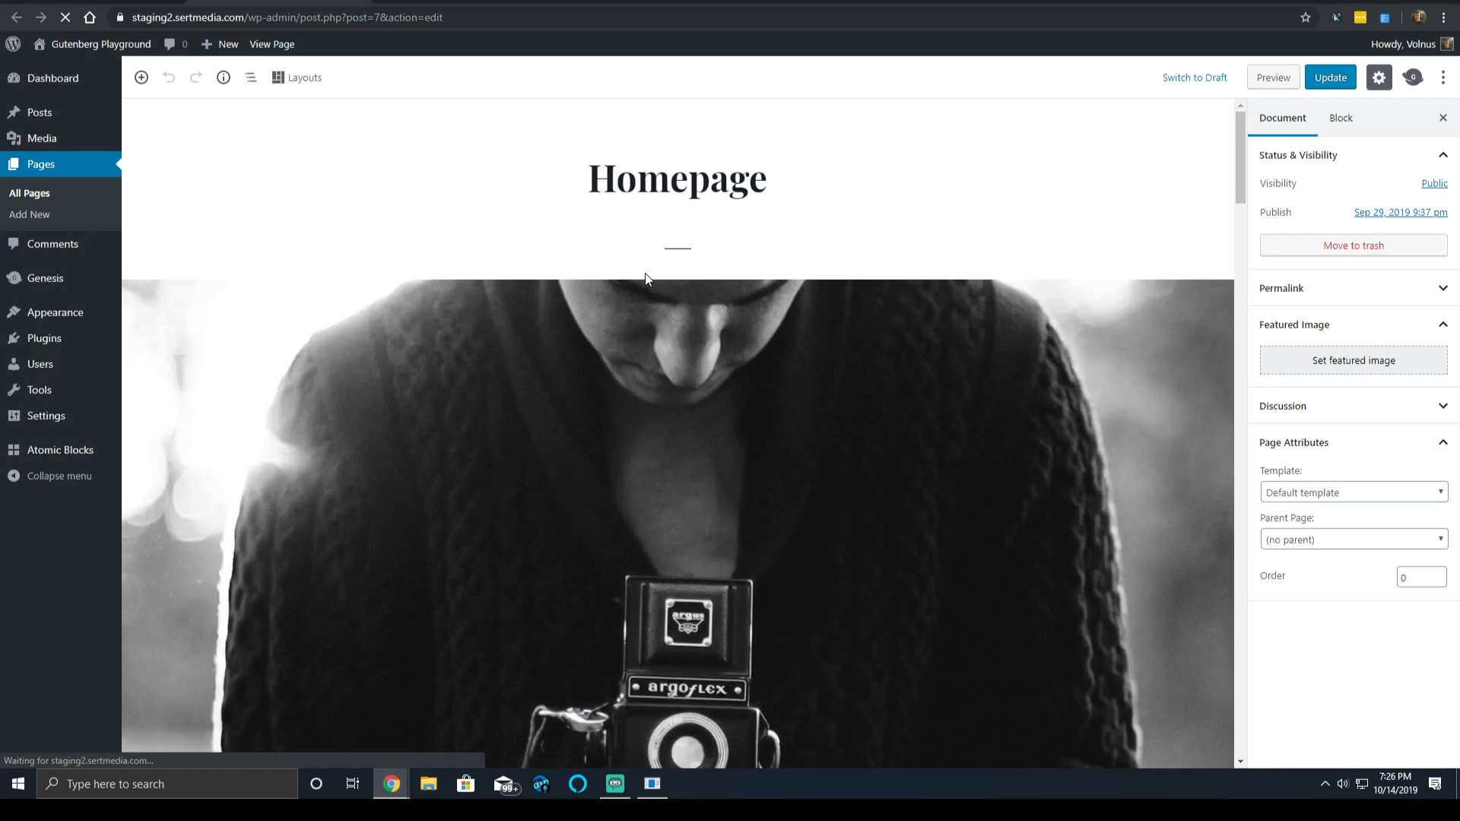
Insert a Custom HTML block above the spacer preceding the Latest Work heading and paste the Google Maps iframe code into it
scroll(782, 251, down, 10)
scroll(782, 274, down, 15)
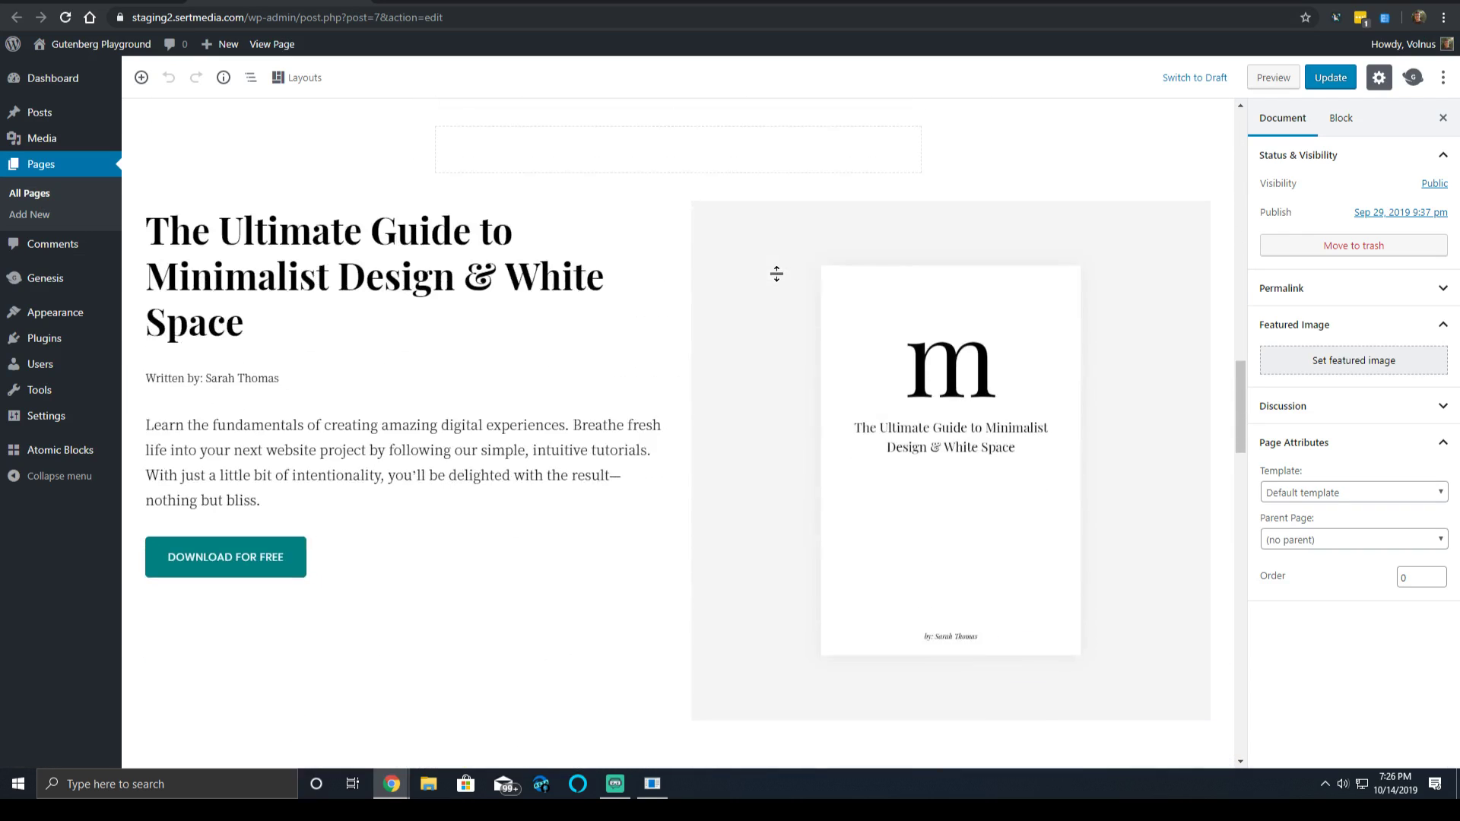
scroll(775, 297, up, 5)
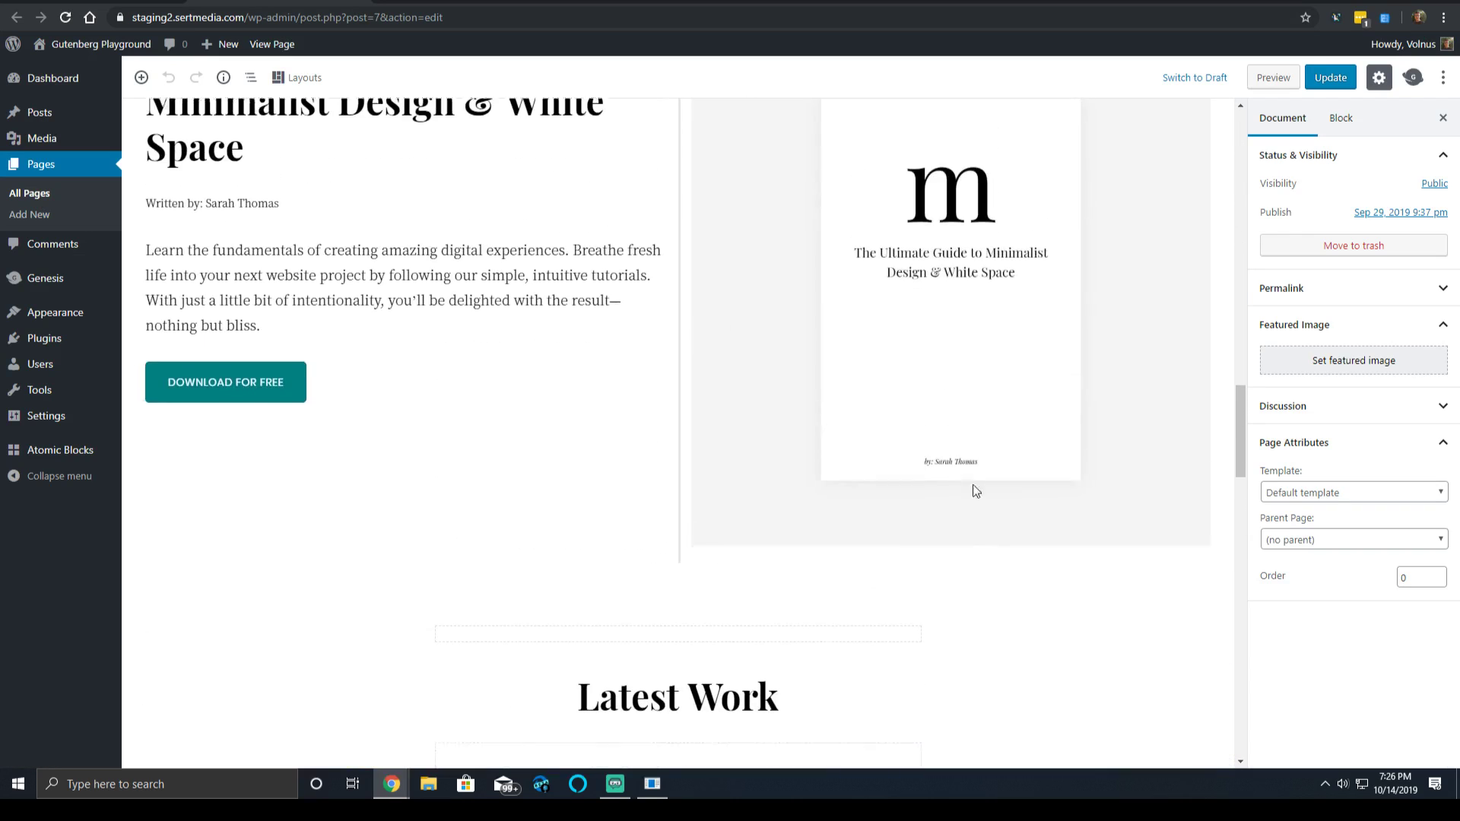
scroll(981, 487, down, 1)
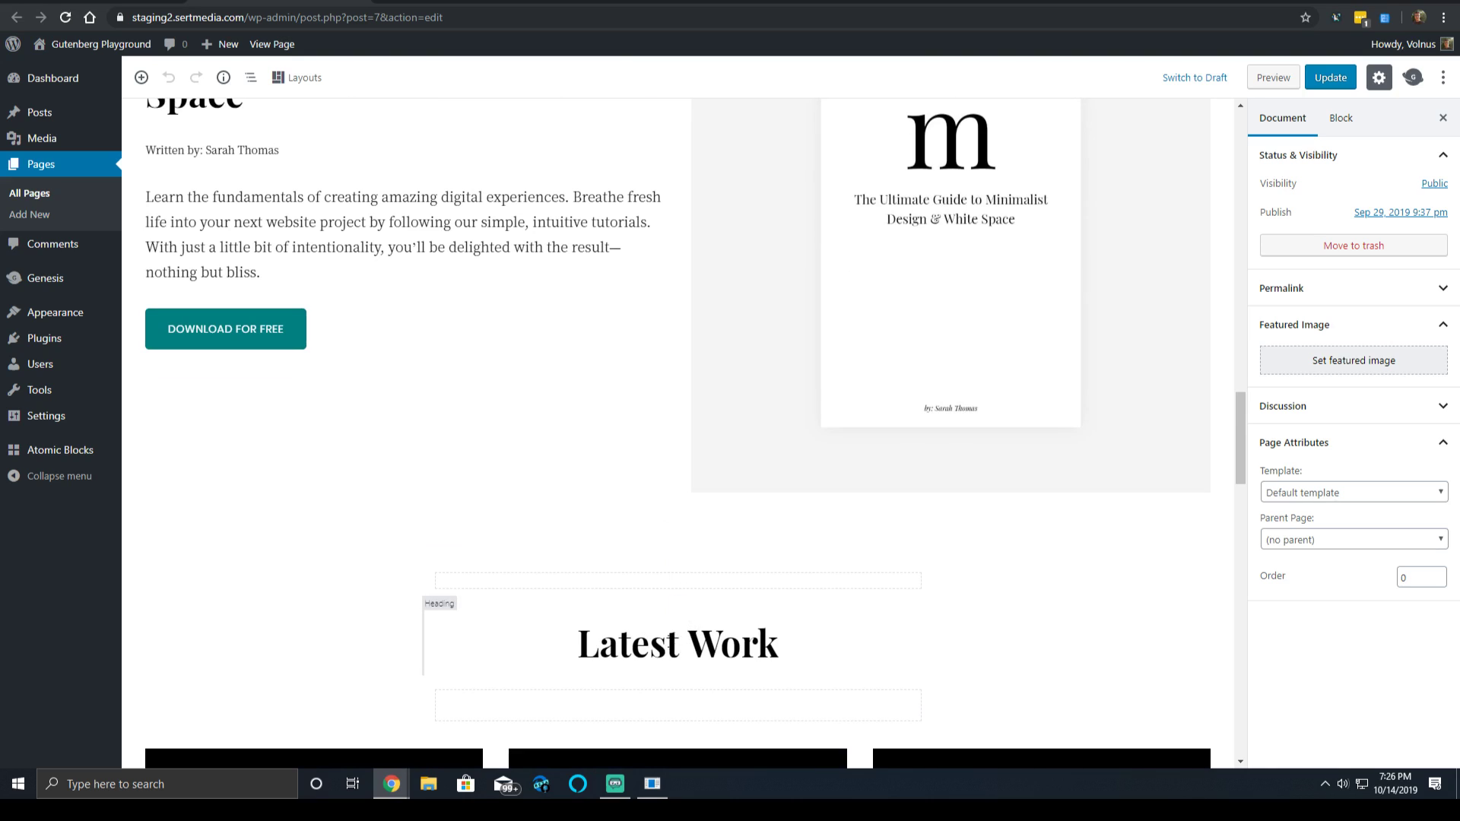
click(677, 557)
text(html)
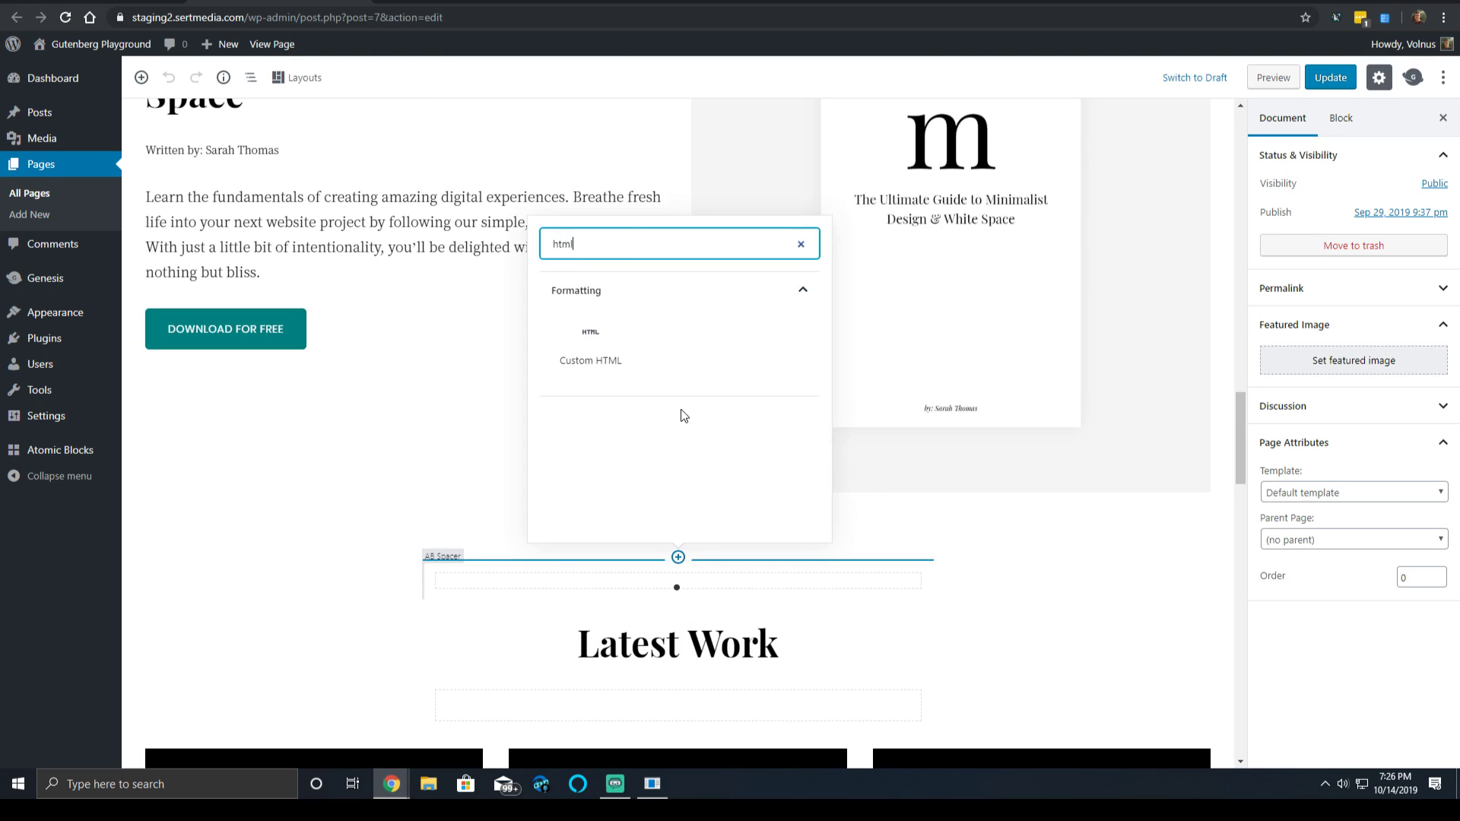
click(618, 343)
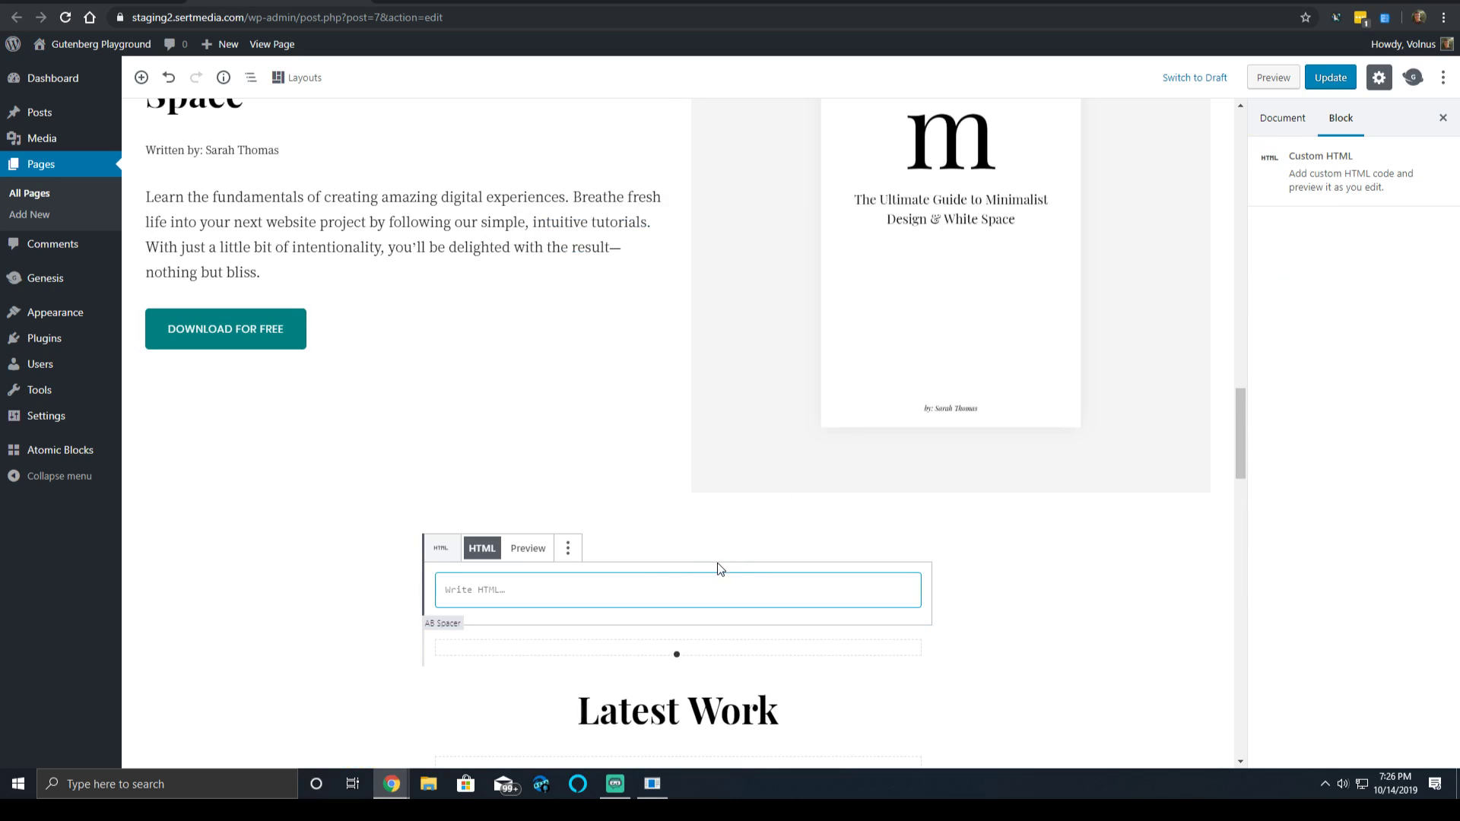
key(ctrl+v)
Update the page and check the embedded map above Latest Work on the live homepage
click(1328, 79)
key(ctrl+Tab)
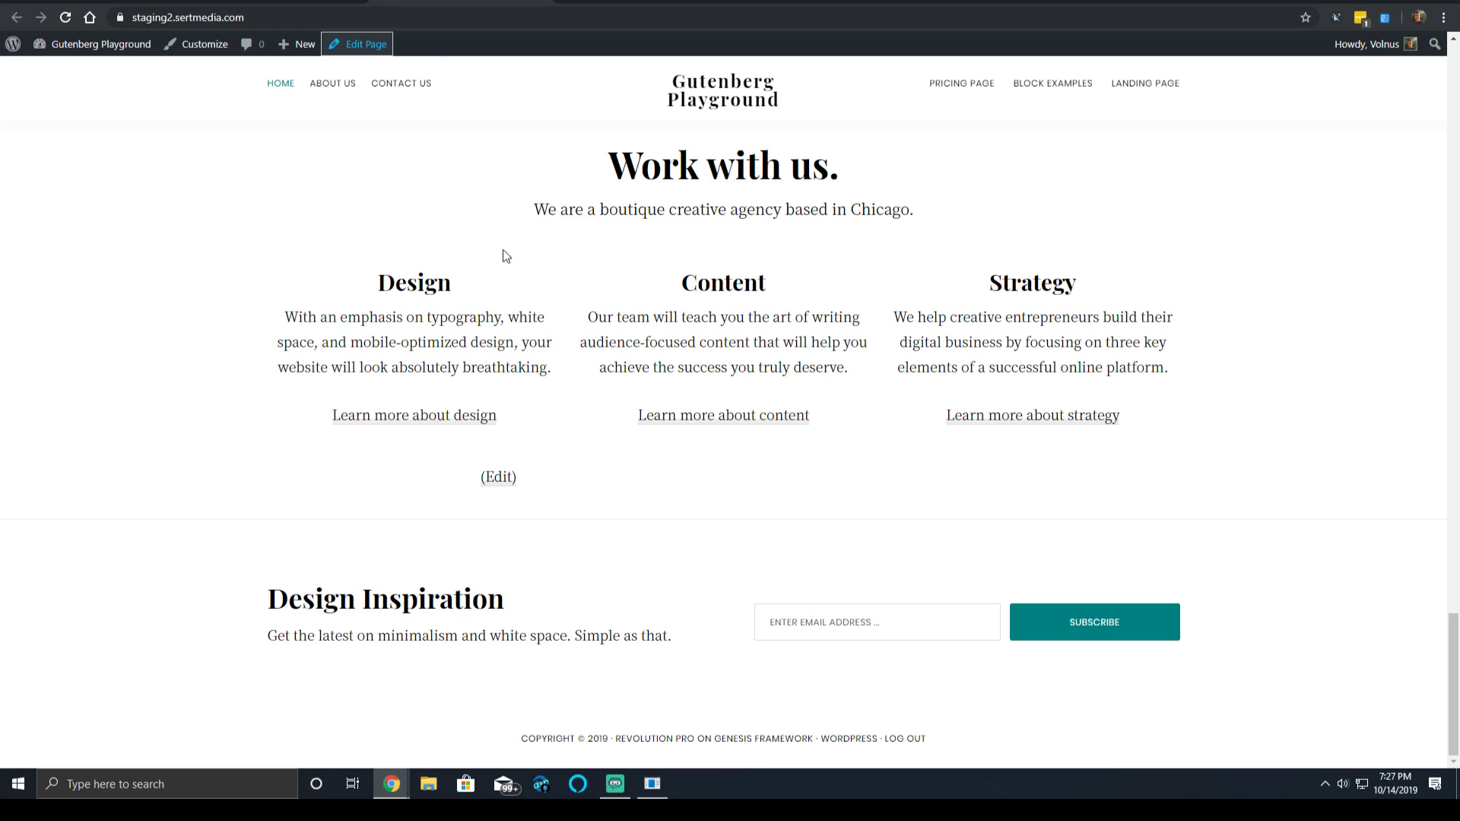
scroll(502, 304, up, 7)
scroll(513, 313, up, 7)
scroll(862, 295, up, 2)
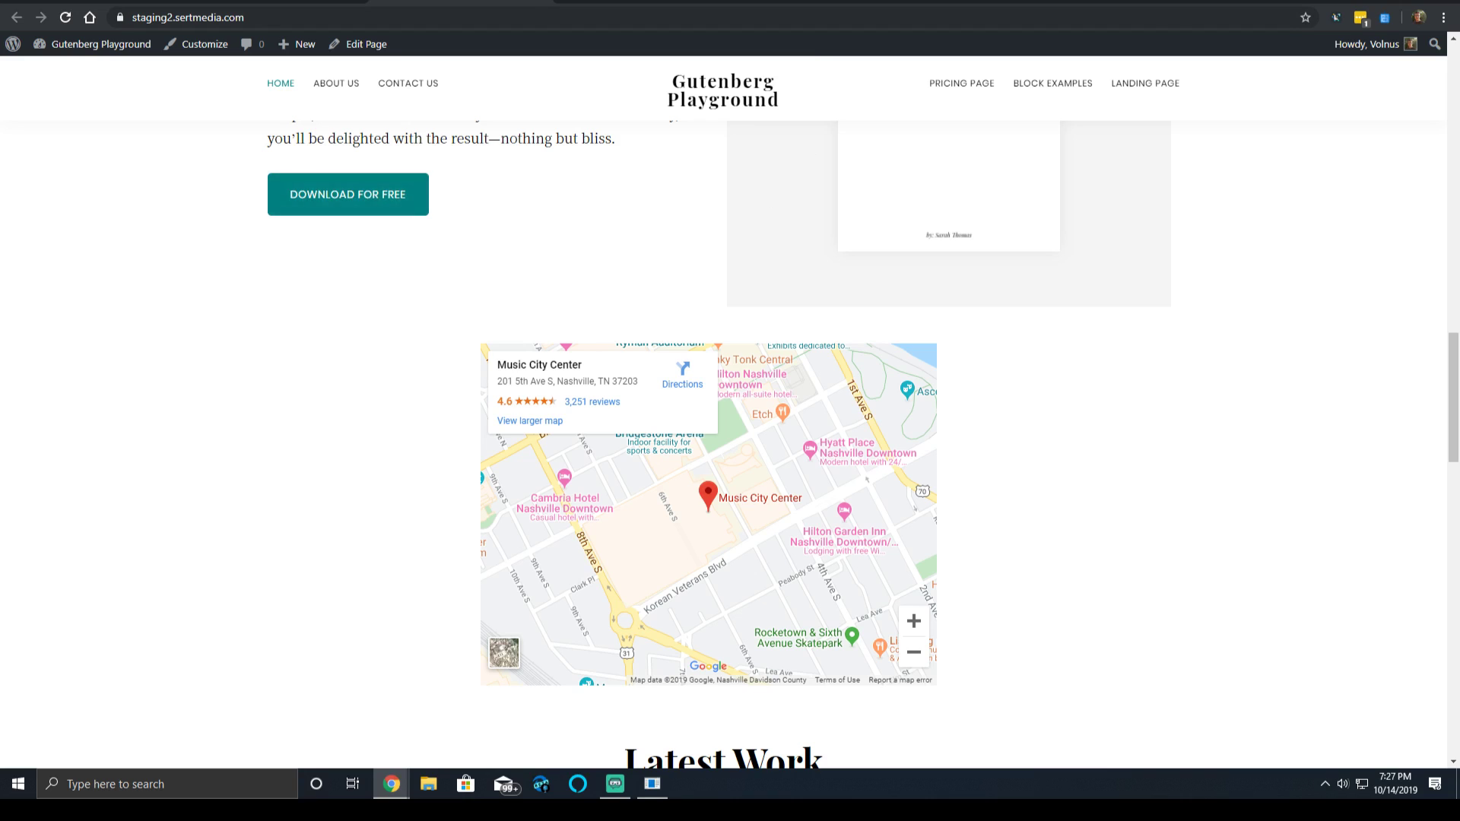
Restore the side-by-side windows and re-test the homepage with GTmetrix in a new tab
key(super+Down)
drag(166, 13, 3, 138)
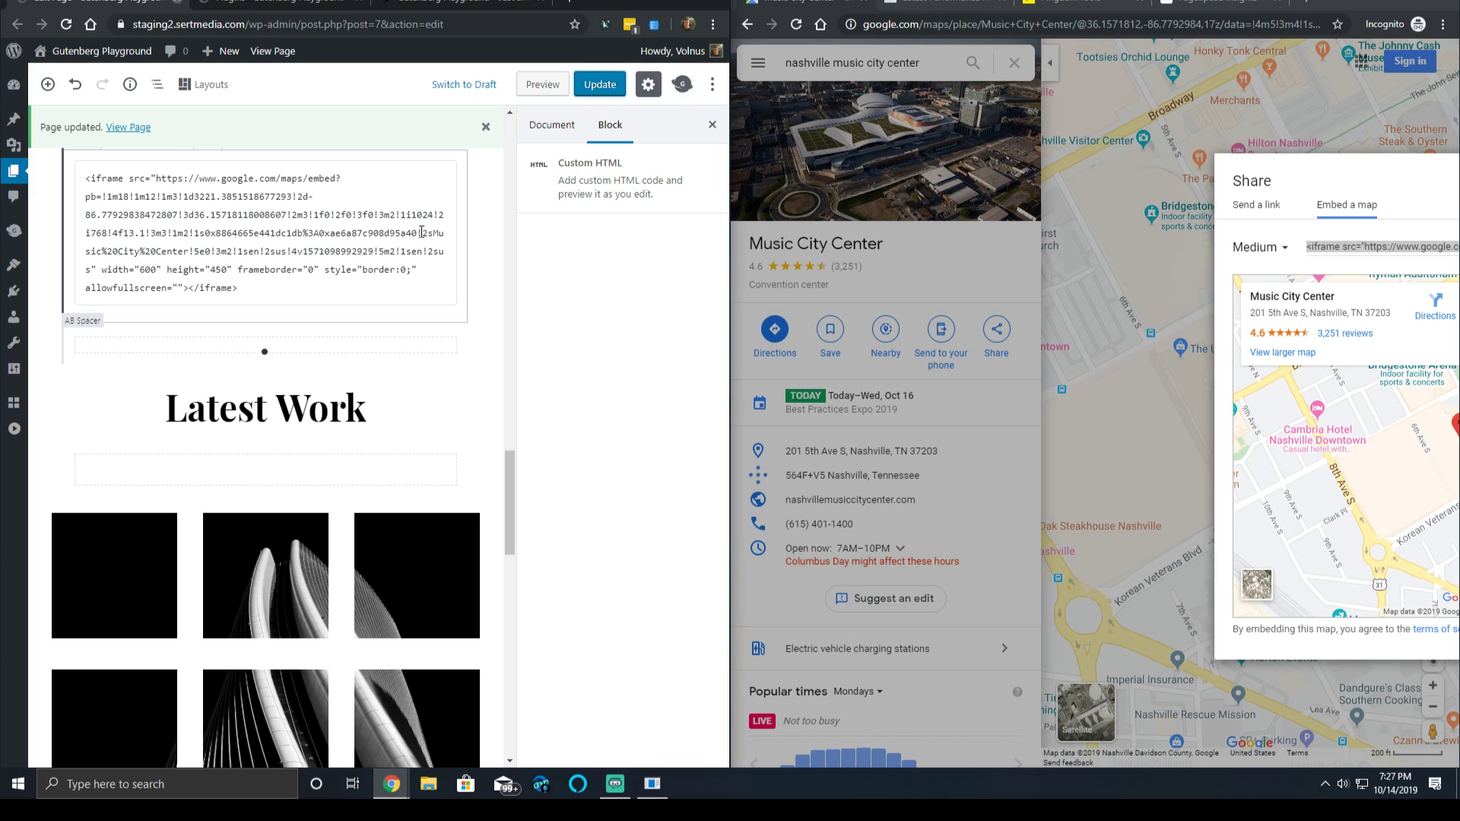
click(957, 8)
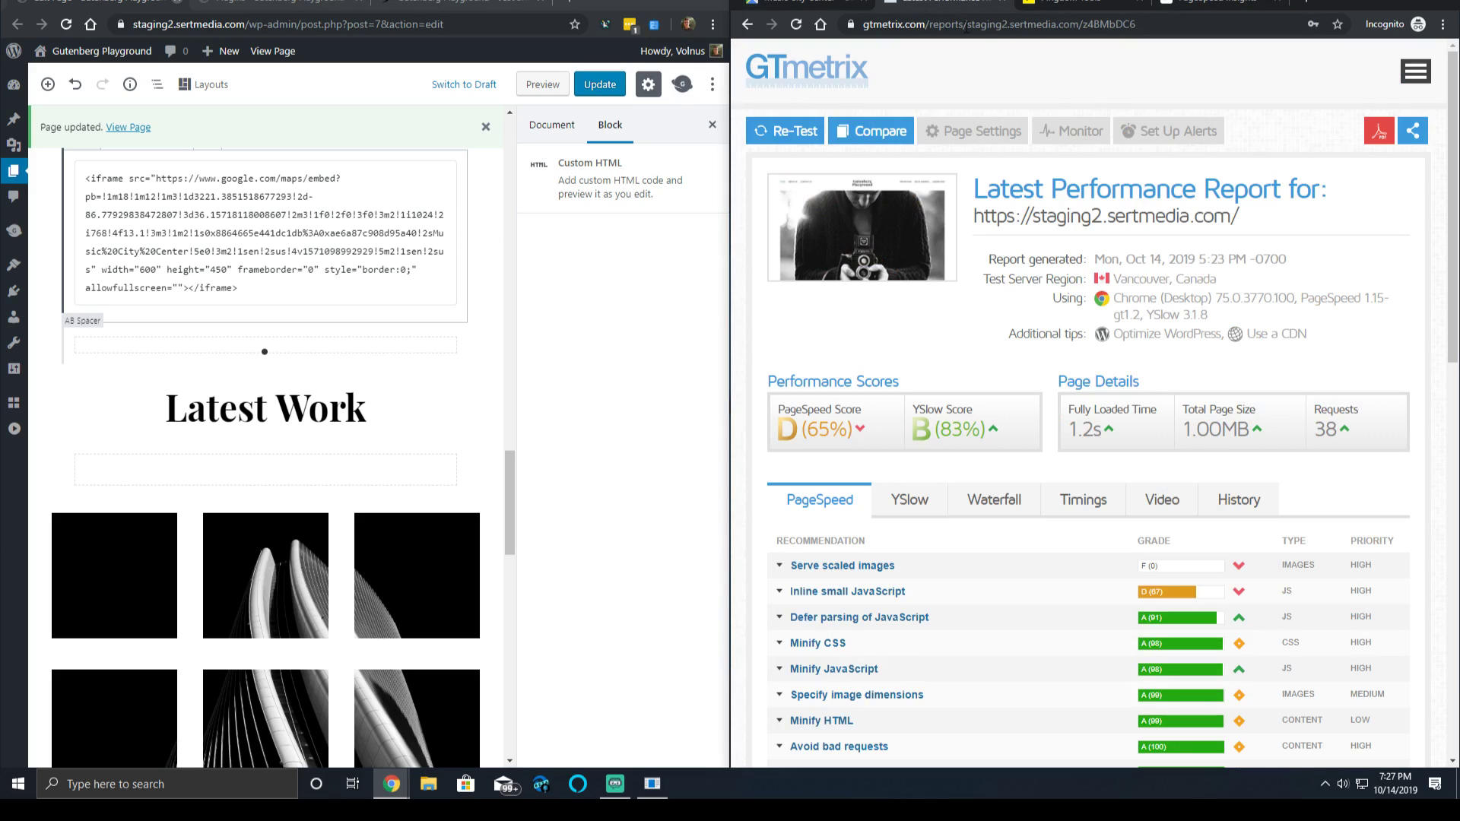
middle_click(801, 134)
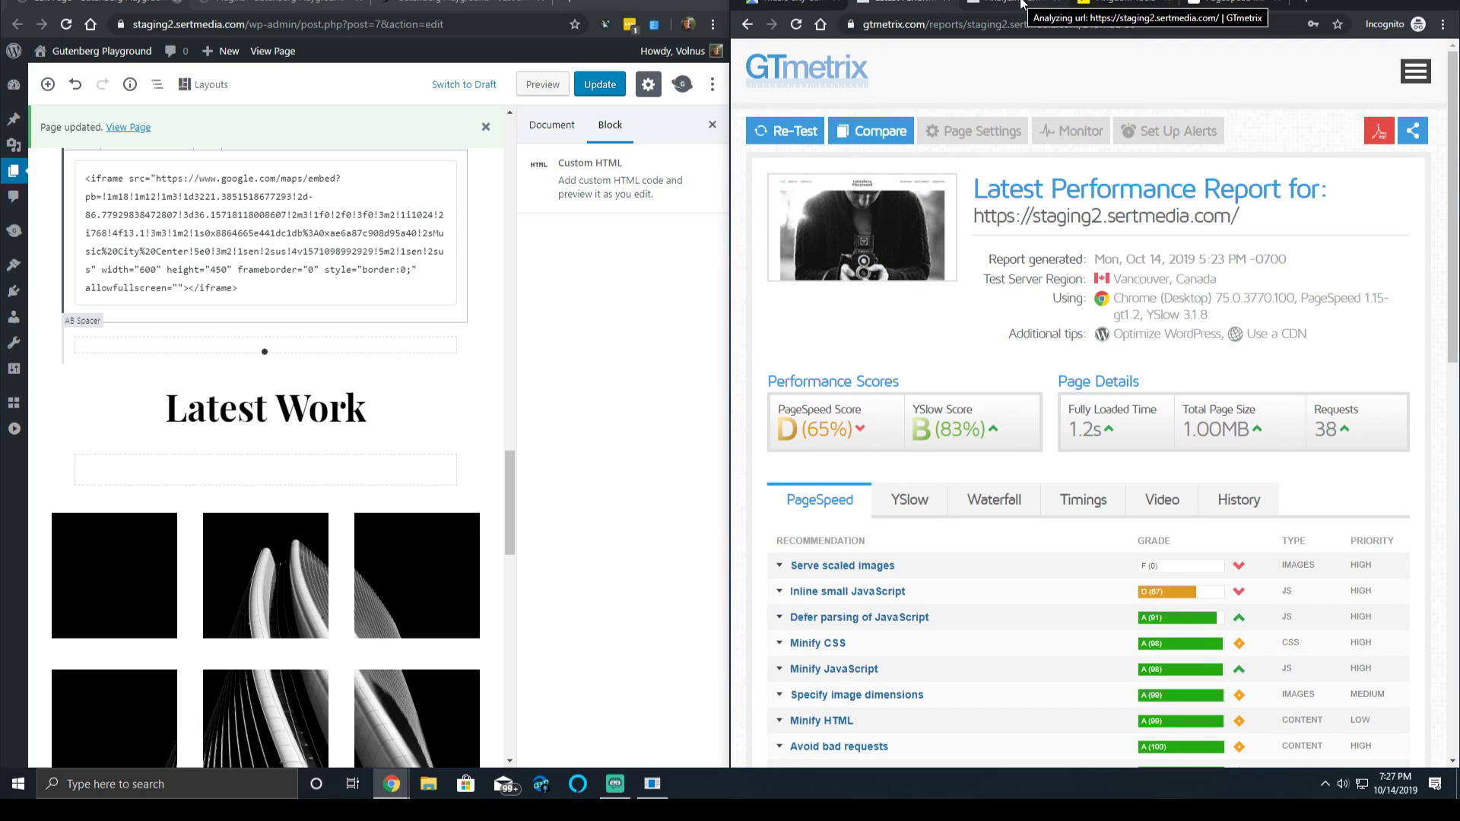
click(1022, 4)
double_click(1407, 8)
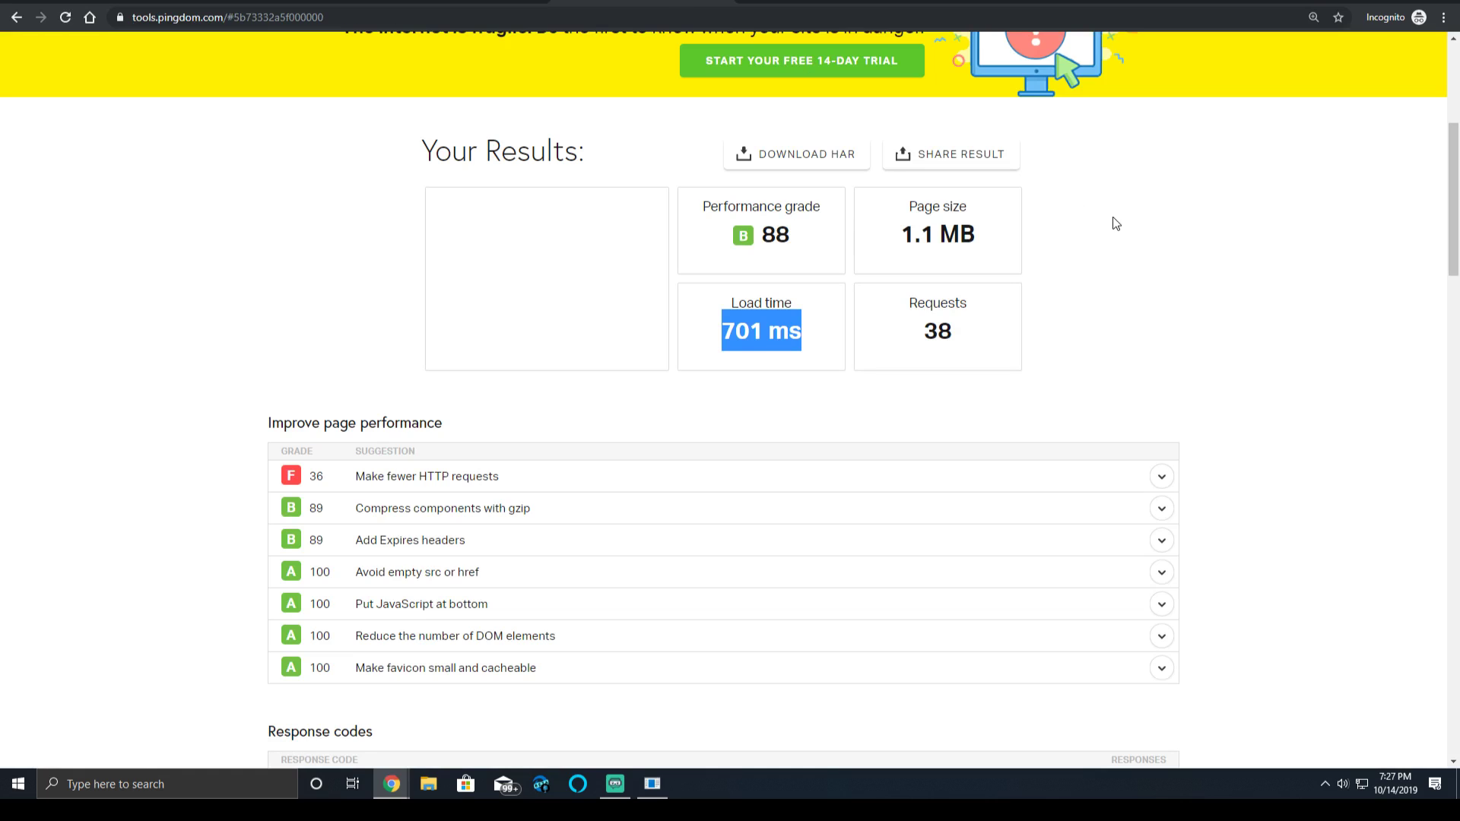
scroll(1108, 223, up, 5)
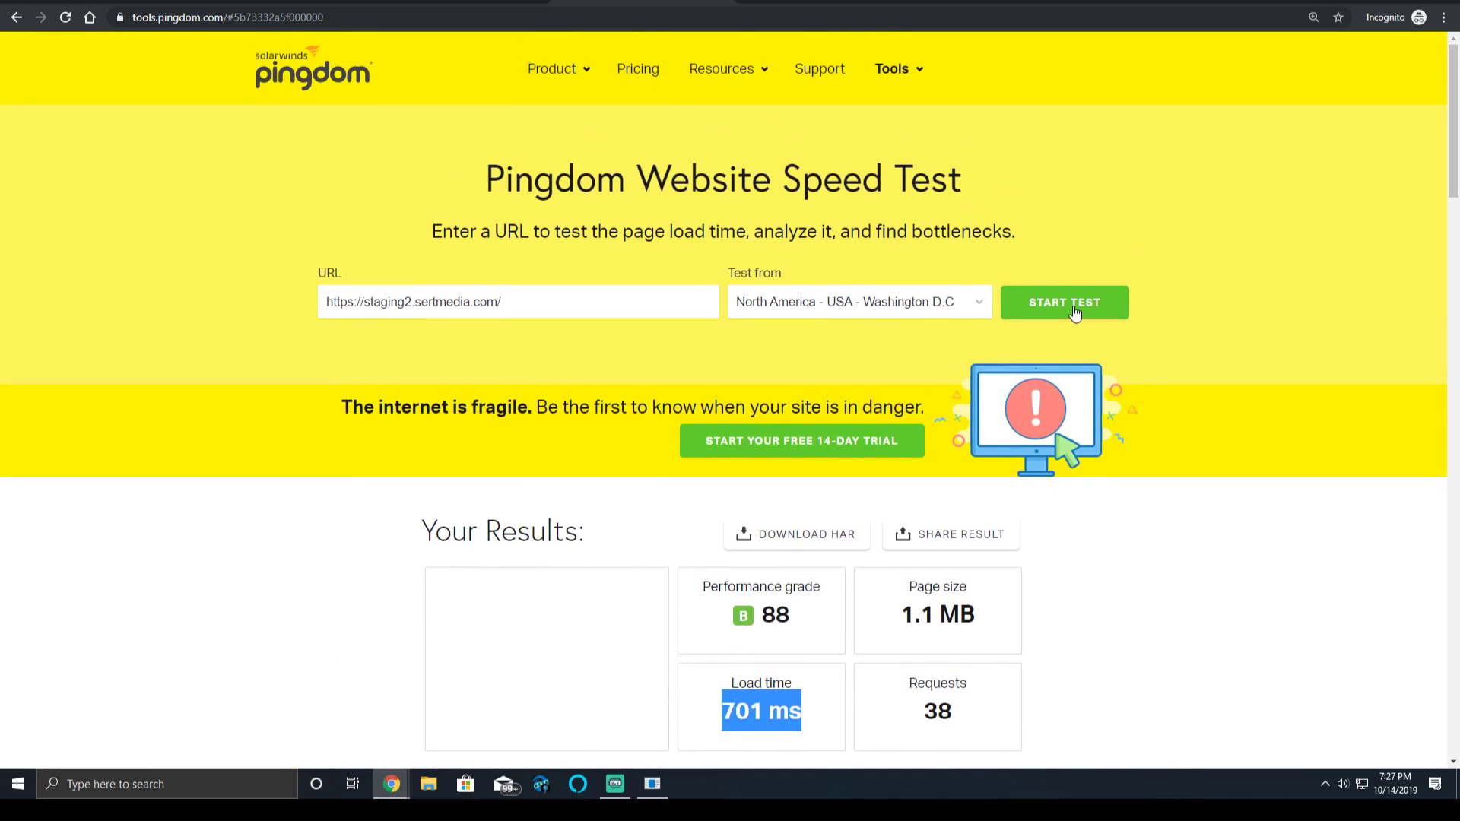
click(1074, 308)
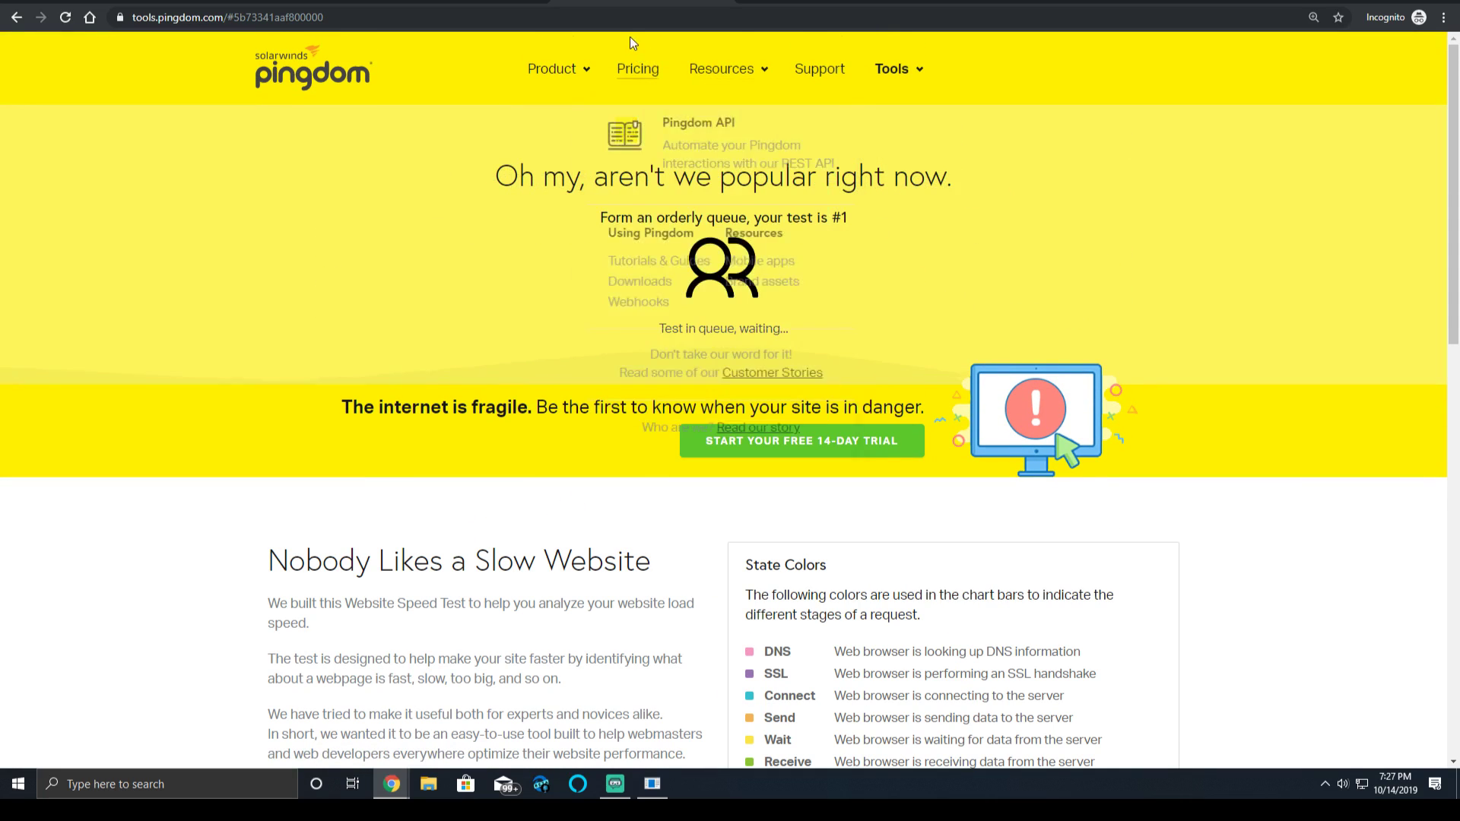
click(15, 18)
click(41, 17)
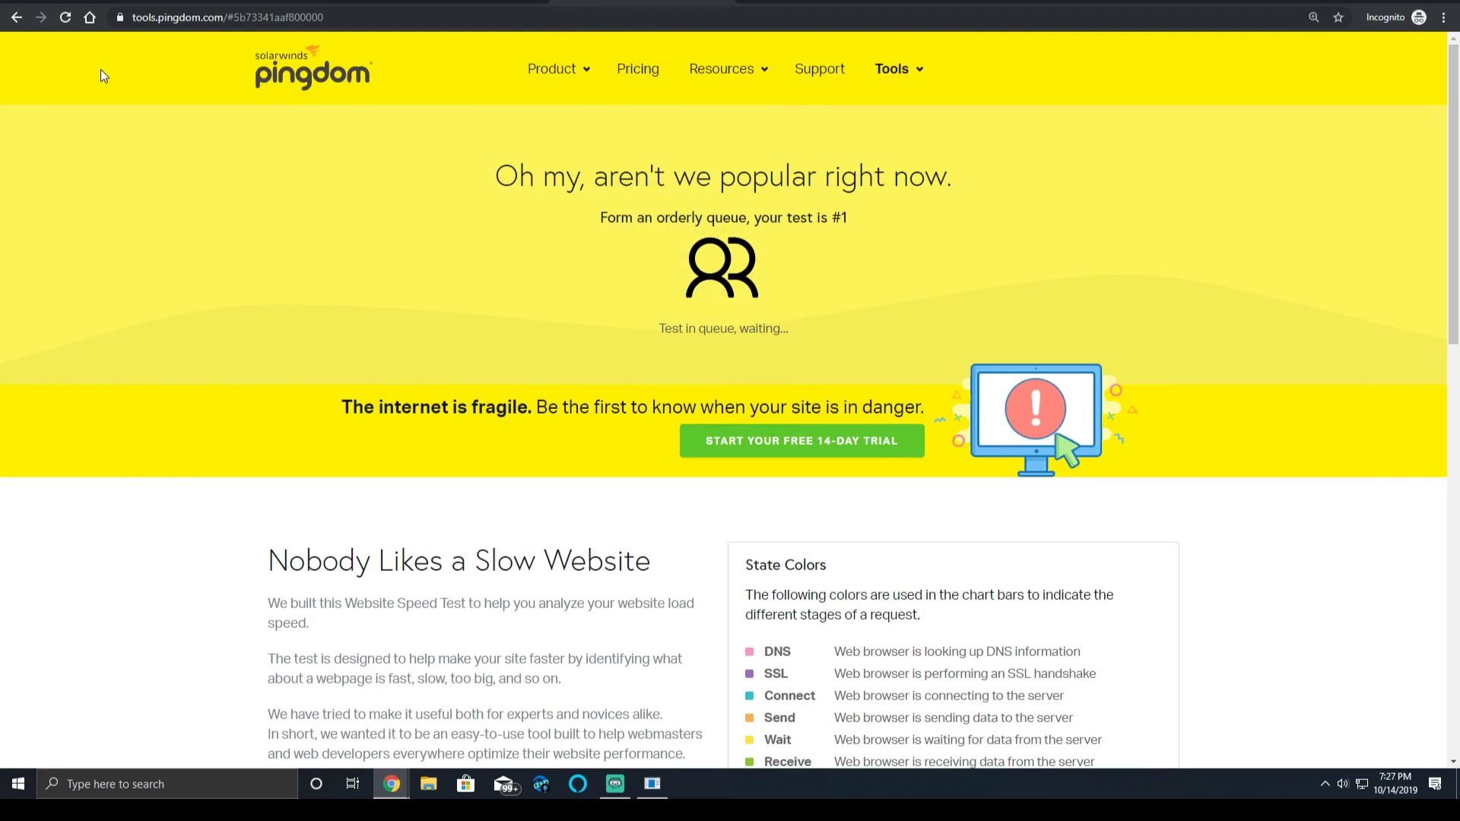
right_click(648, 1)
click(806, 1)
click(822, 1)
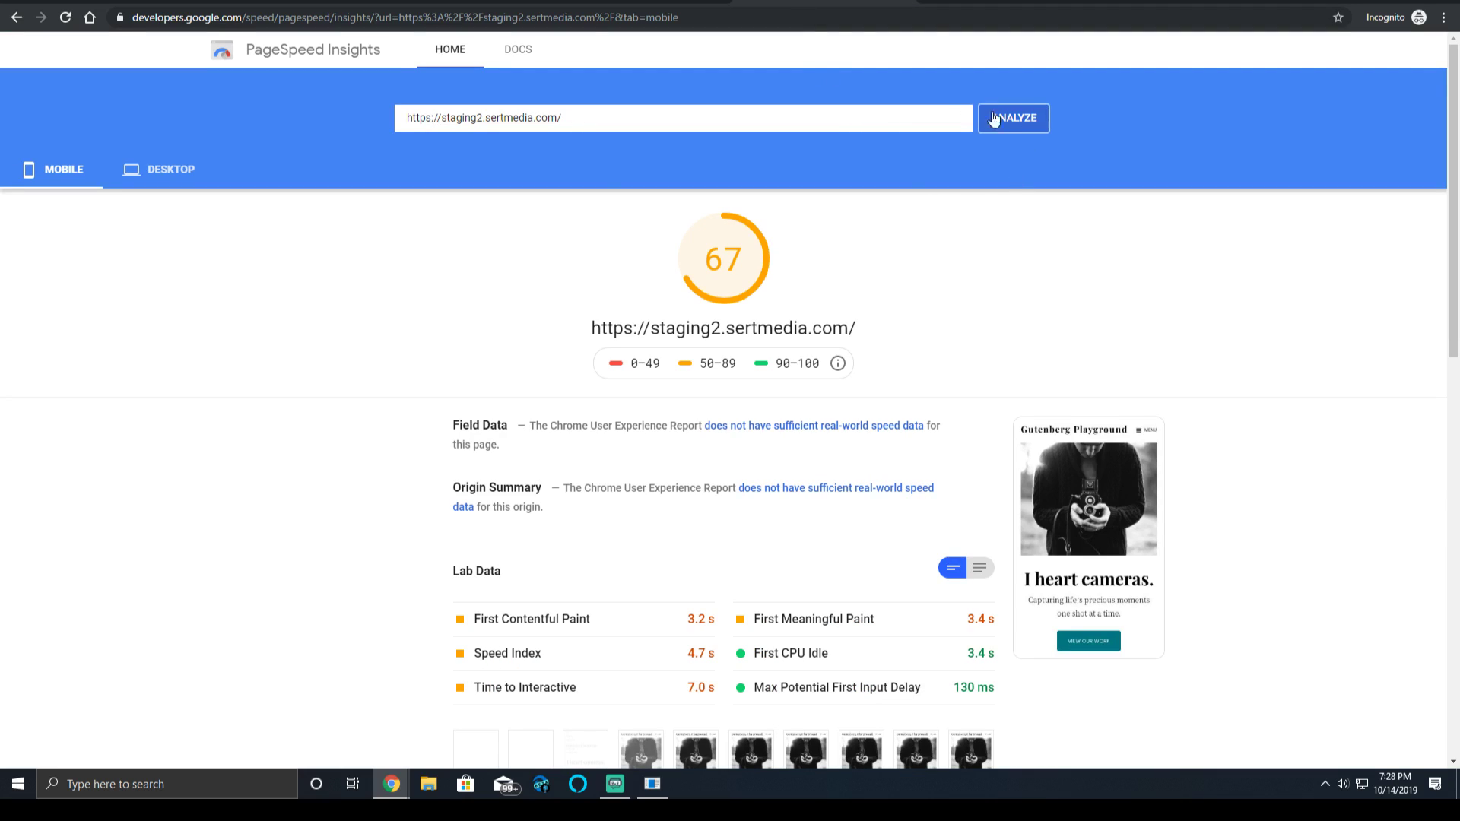
right_click(867, 1)
click(897, 28)
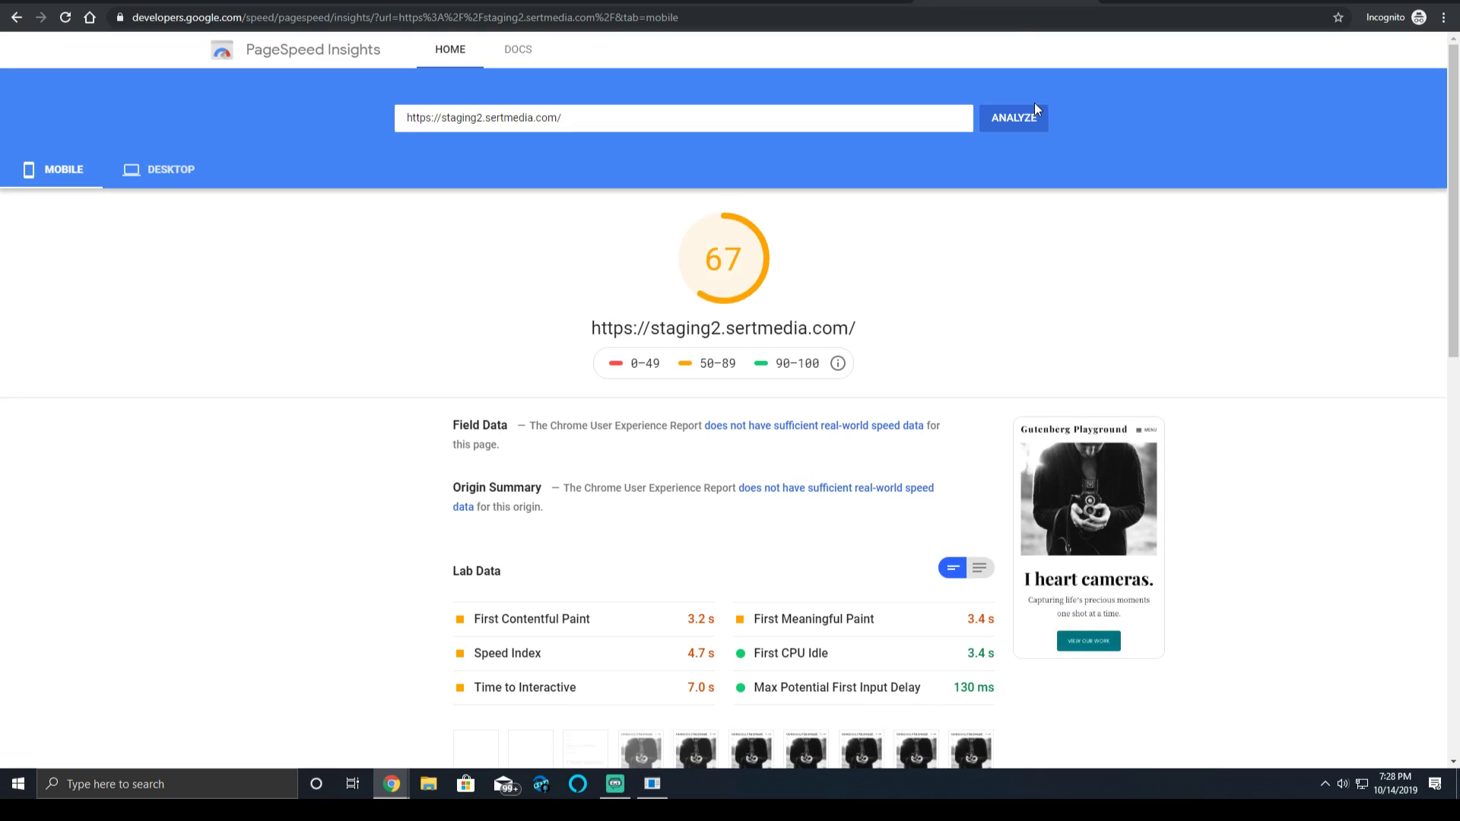
click(1034, 117)
Check the new Pingdom result and compare the GTmetrix reports from before and after adding the map
click(643, 1)
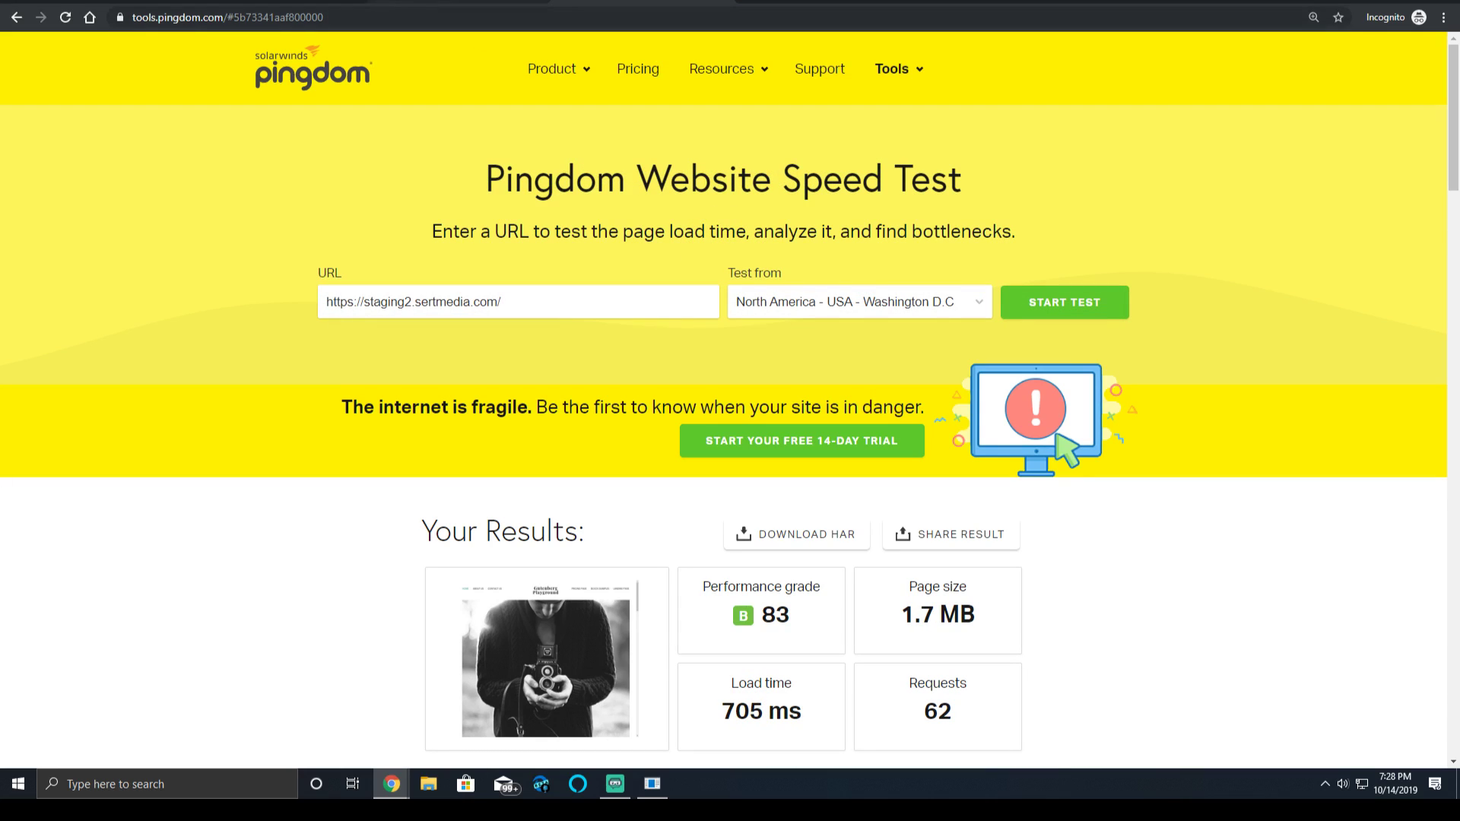
key(ctrl+Tab)
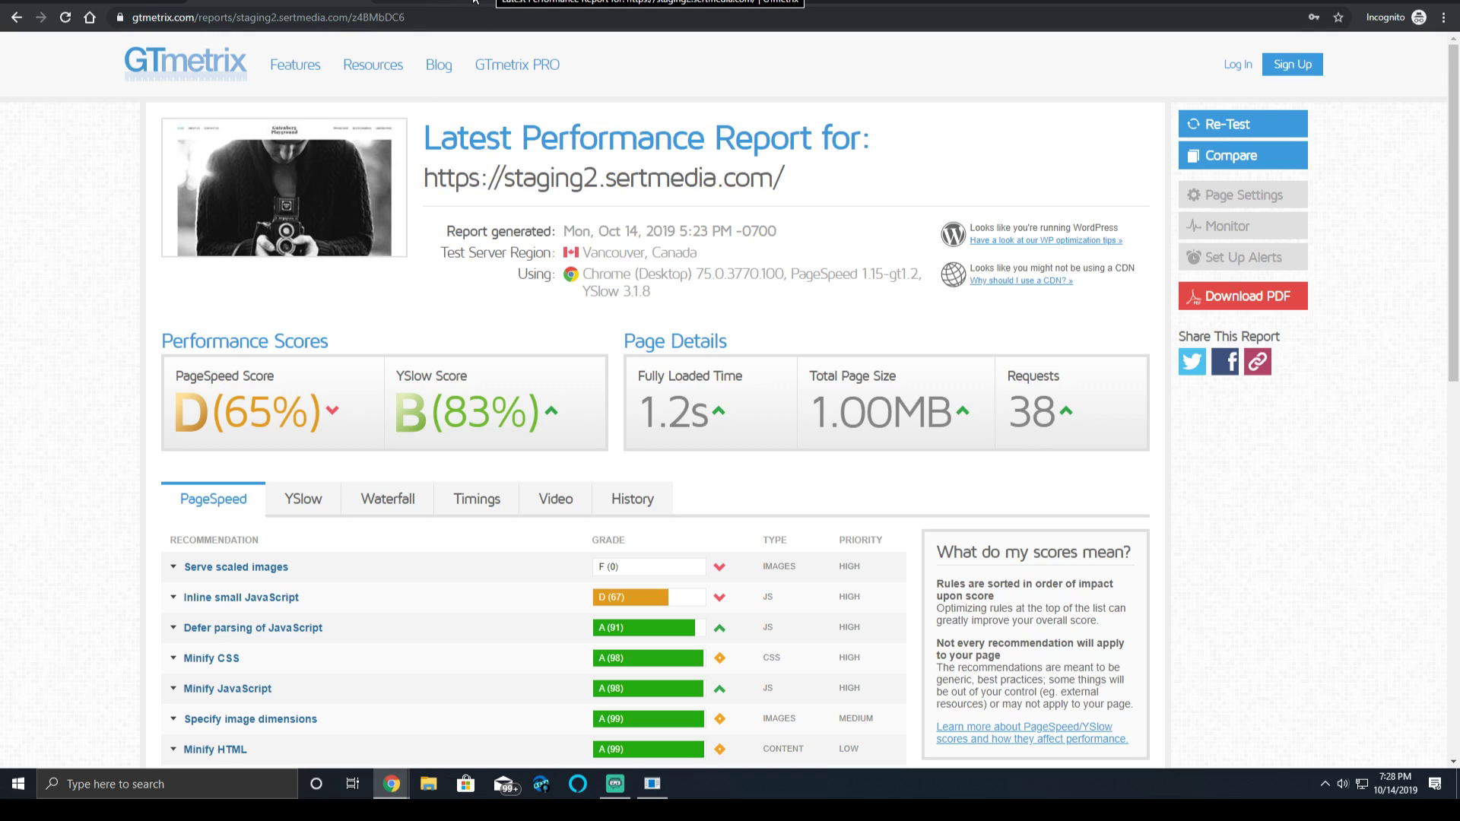
key(ctrl+Tab)
key(ctrl+shift+Tab)
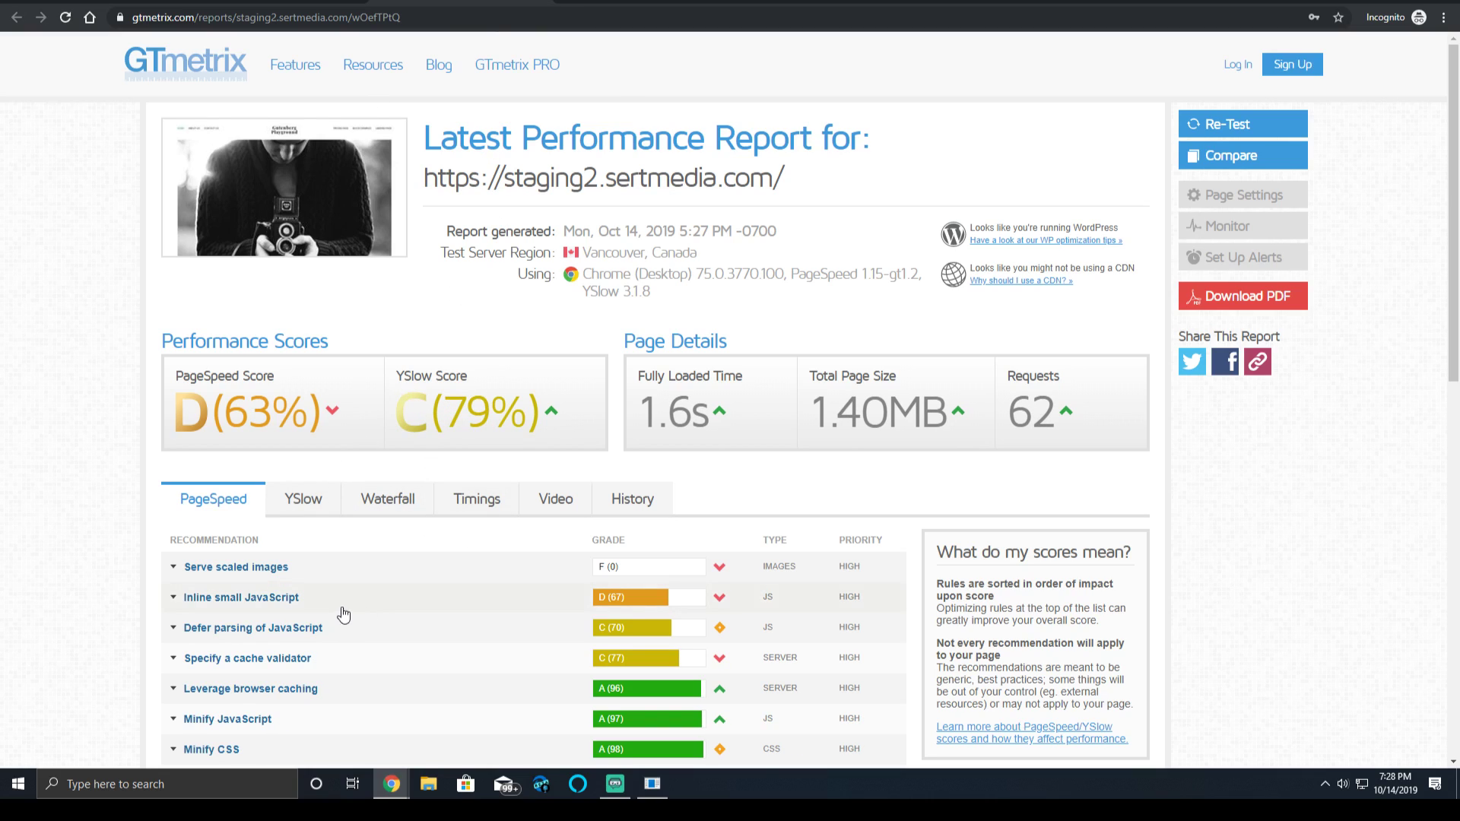
Inspect the Inline small JavaScript and Serve scaled images recommendations in the new GTmetrix report, collapsing each again
click(340, 611)
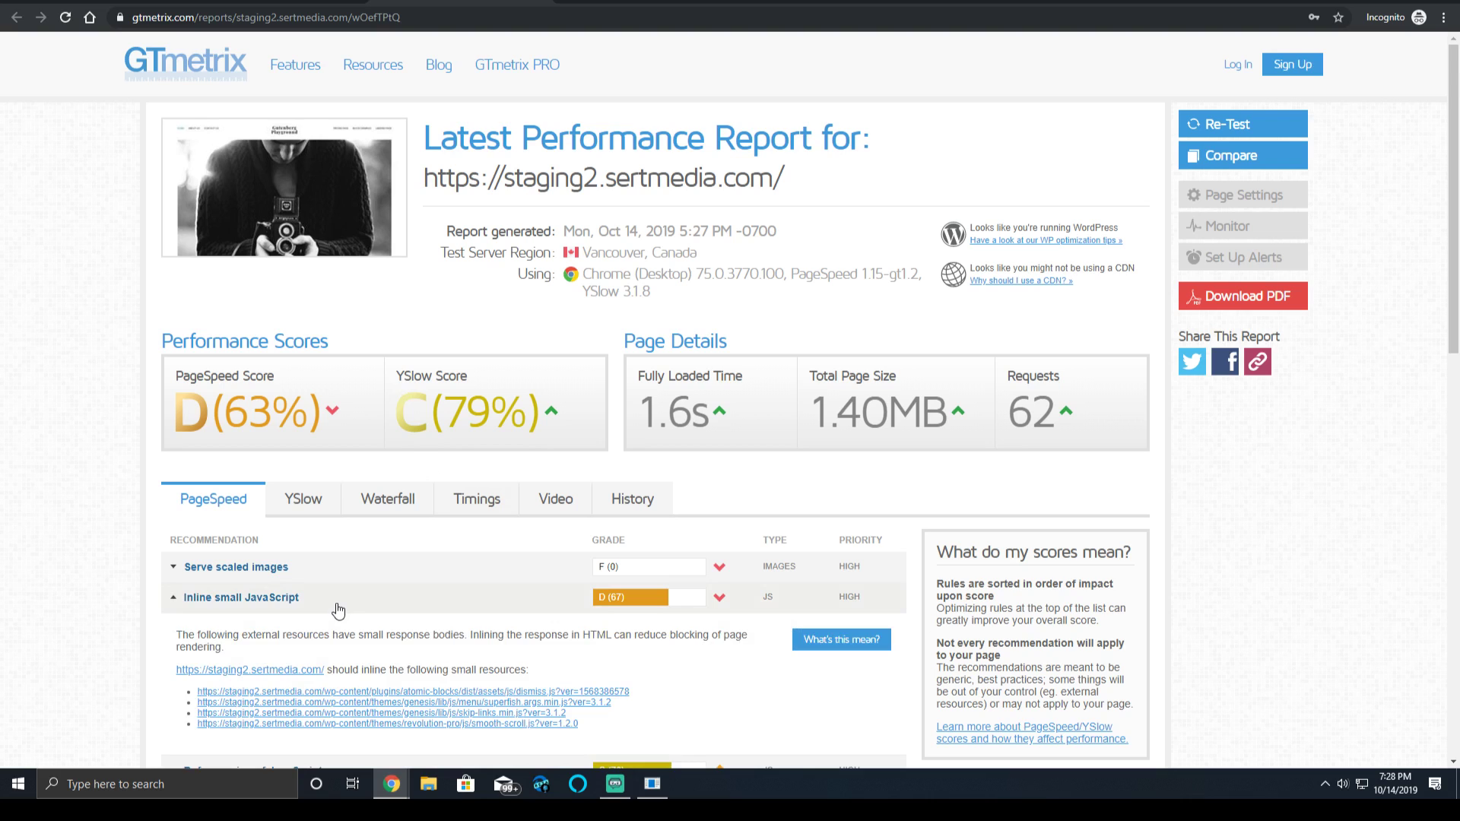
click(339, 609)
click(362, 576)
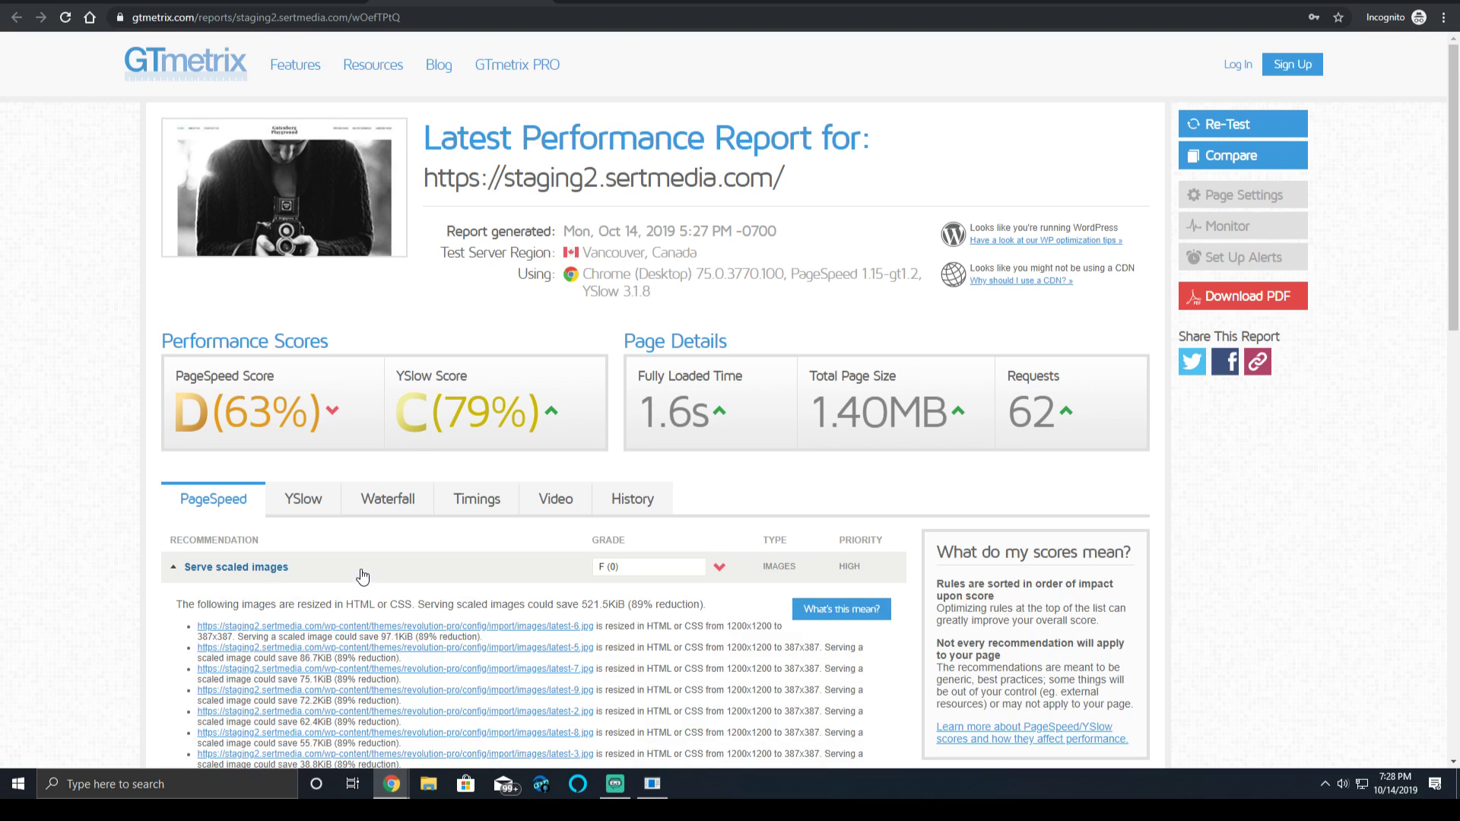
click(362, 575)
Examine the new GTmetrix report's waterfall chart for the requests loaded by the embedded Google Map
click(387, 497)
scroll(380, 510, down, 3)
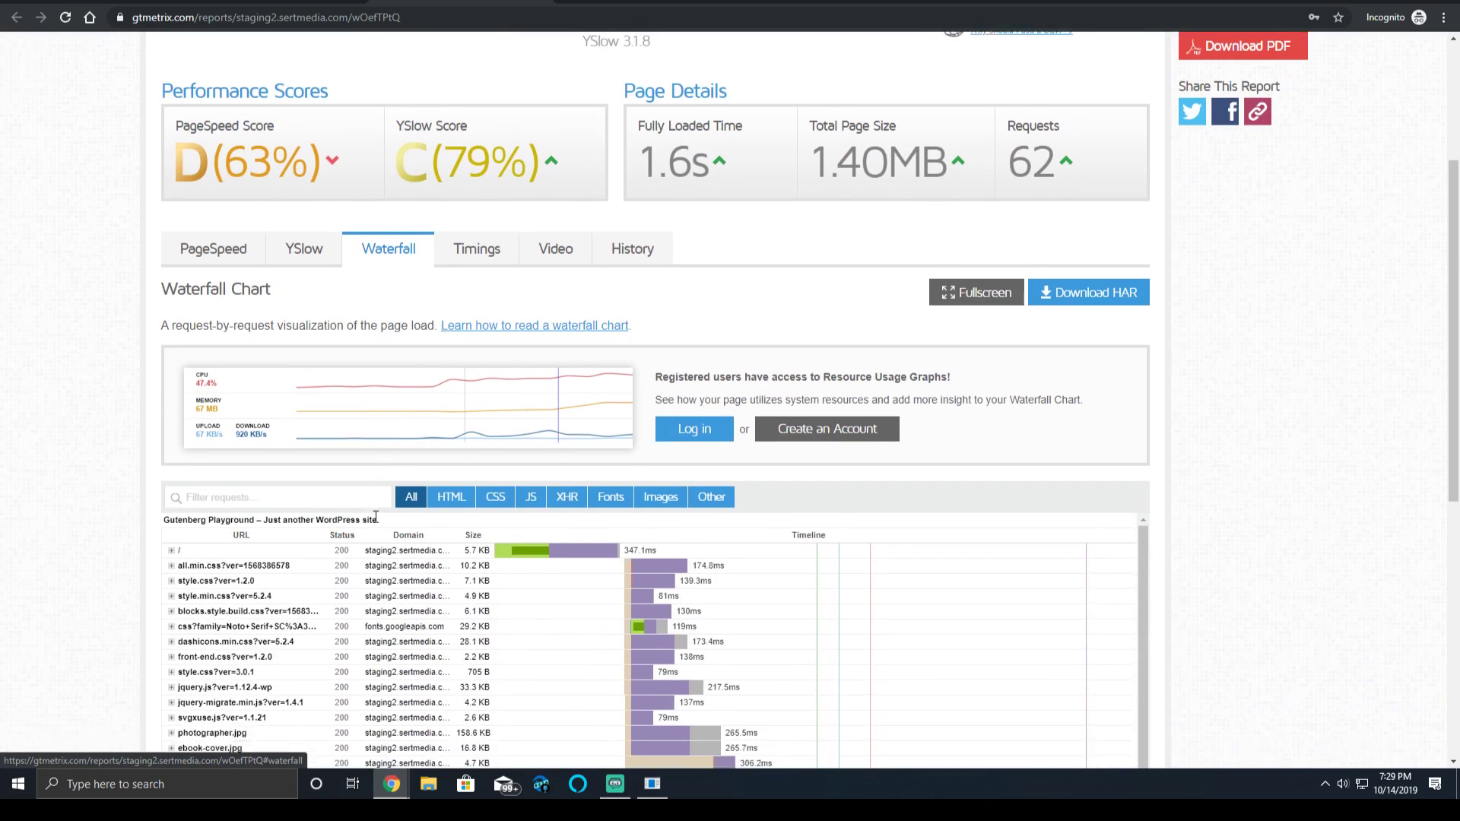
scroll(316, 578, down, 12)
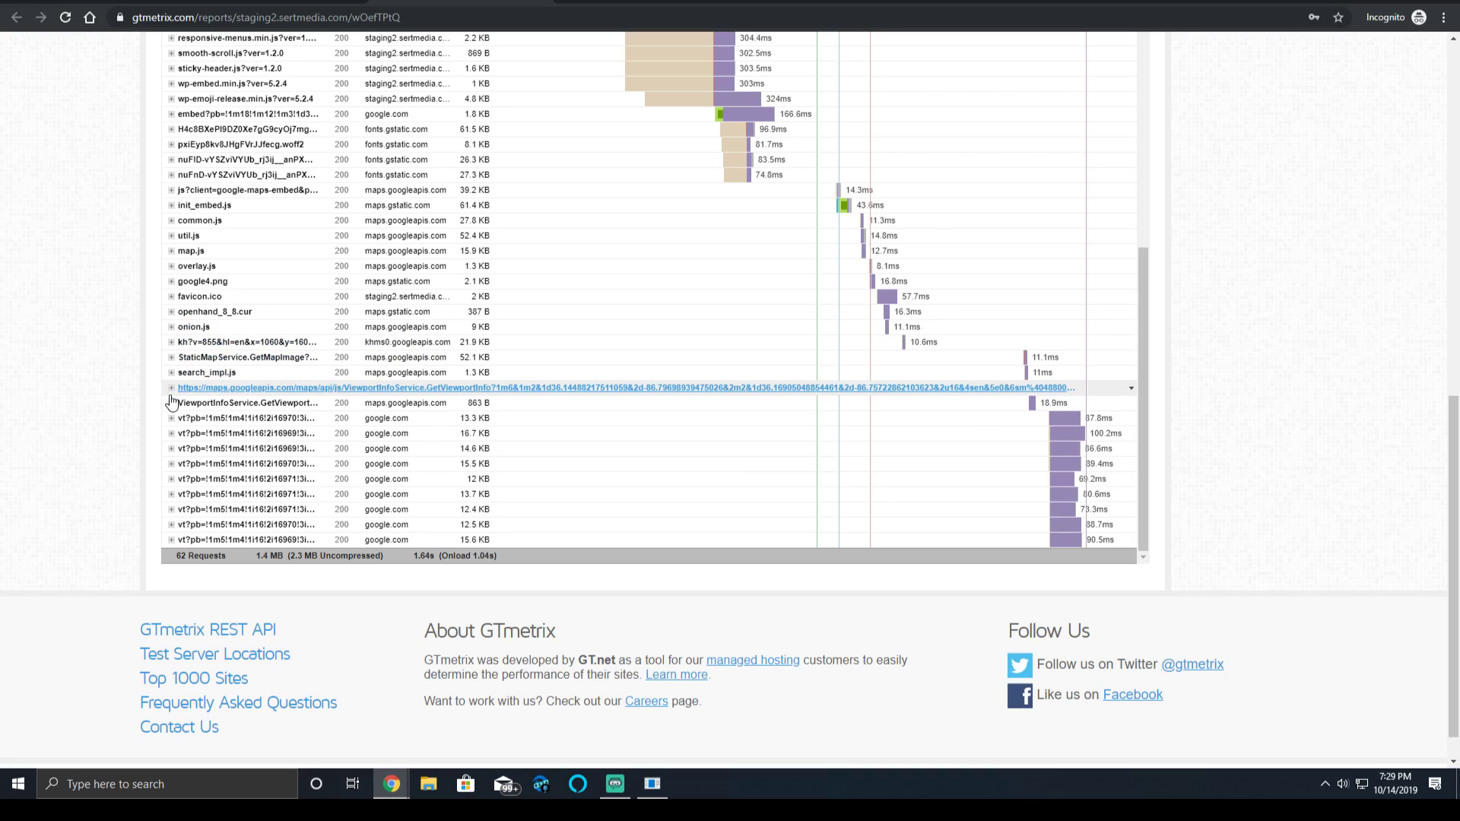
scroll(120, 399, up, 7)
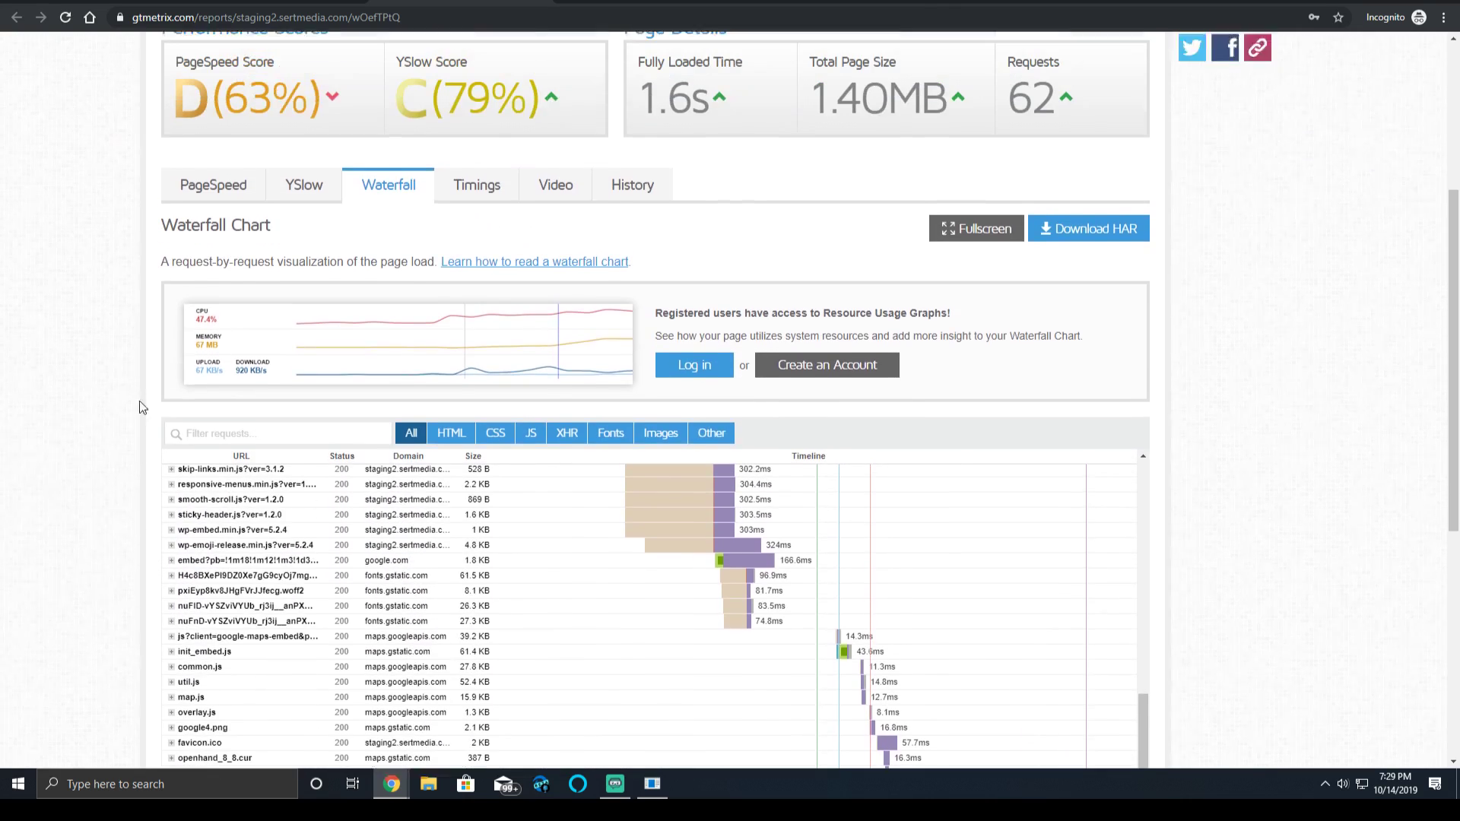
scroll(188, 412, down, 4)
scroll(319, 496, up, 6)
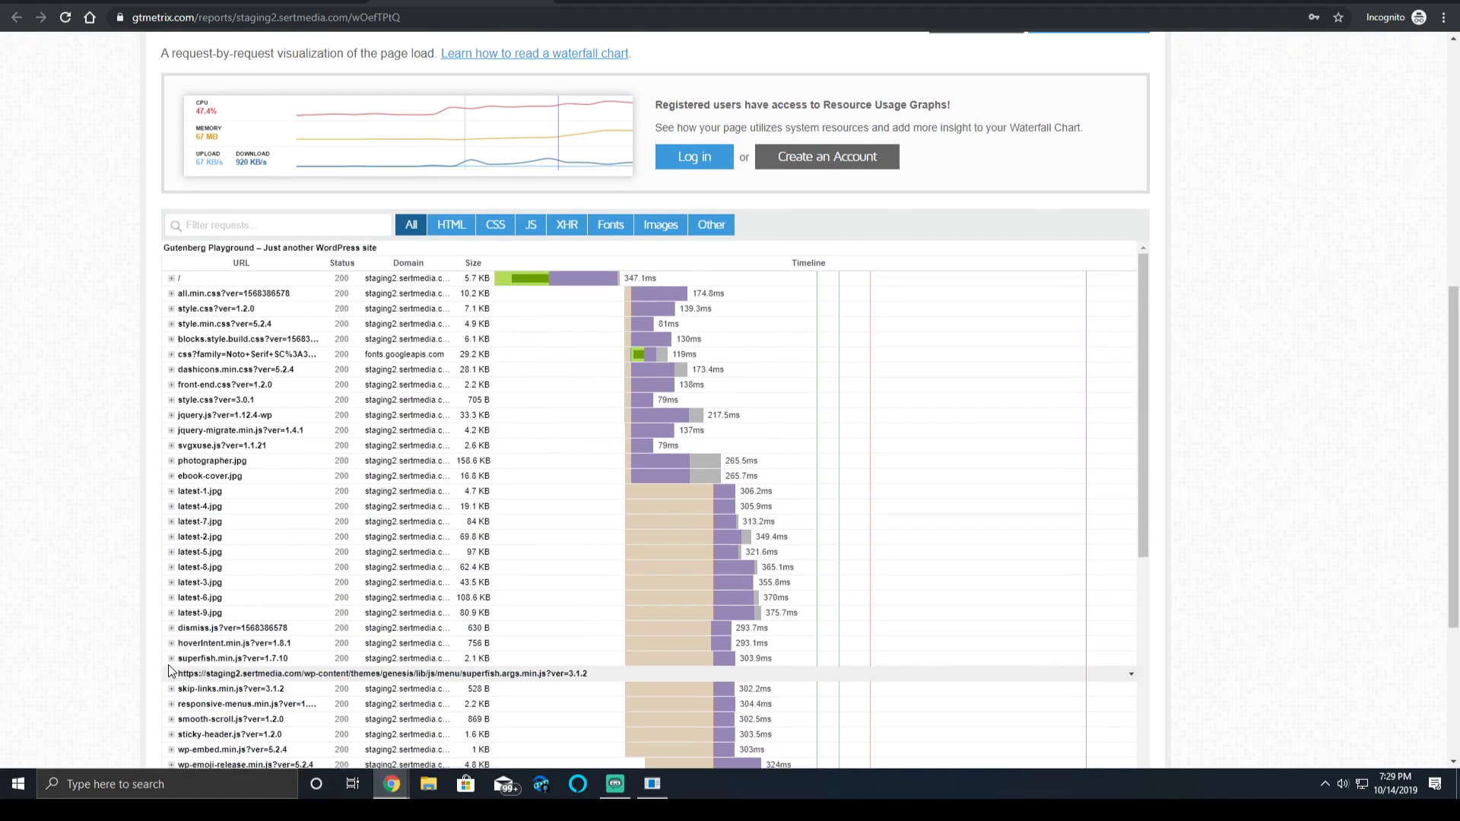
scroll(179, 688, up, 3)
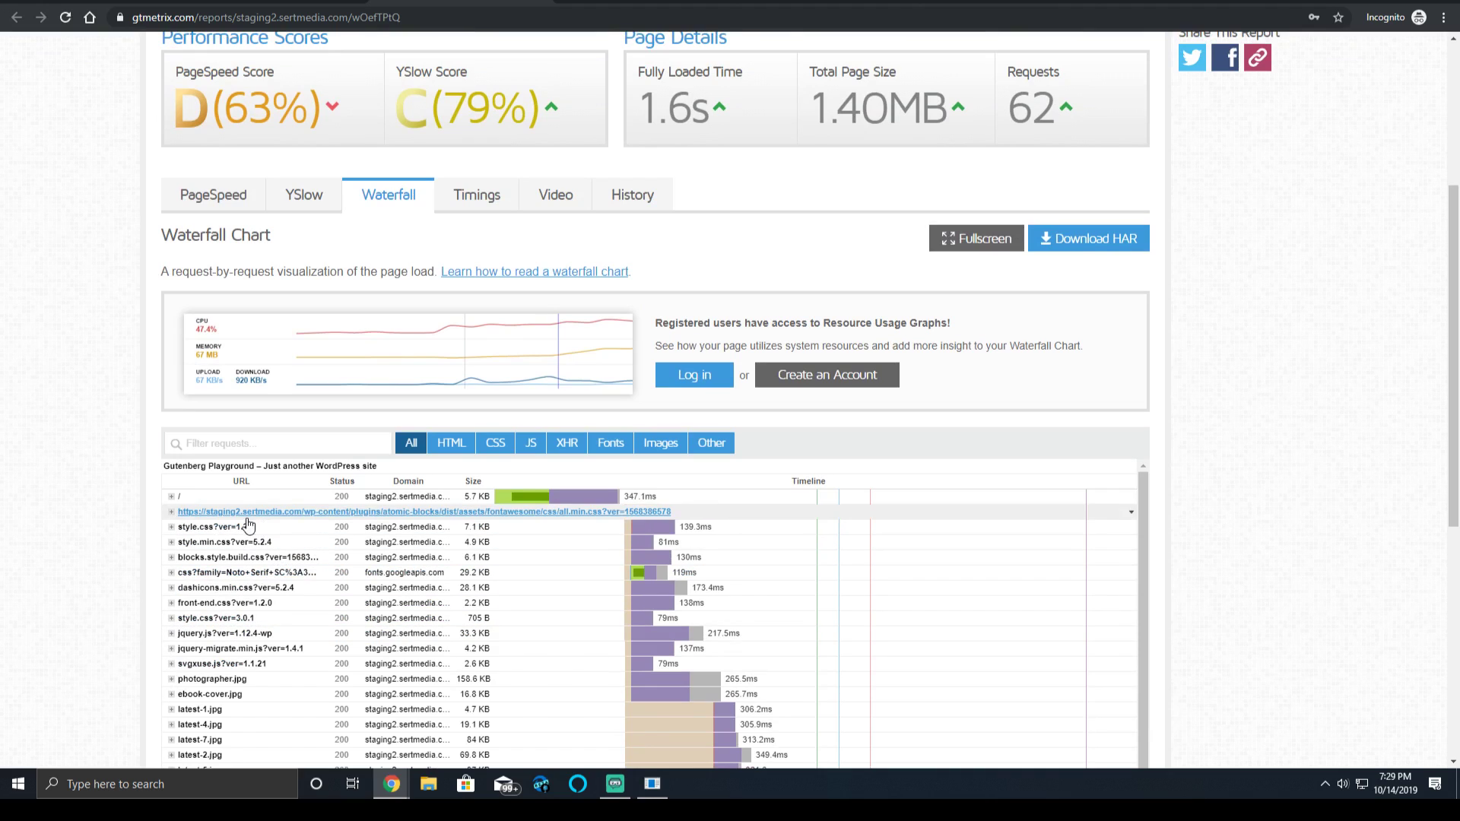
Review the page size and load time in the new Pingdom results
click(643, 1)
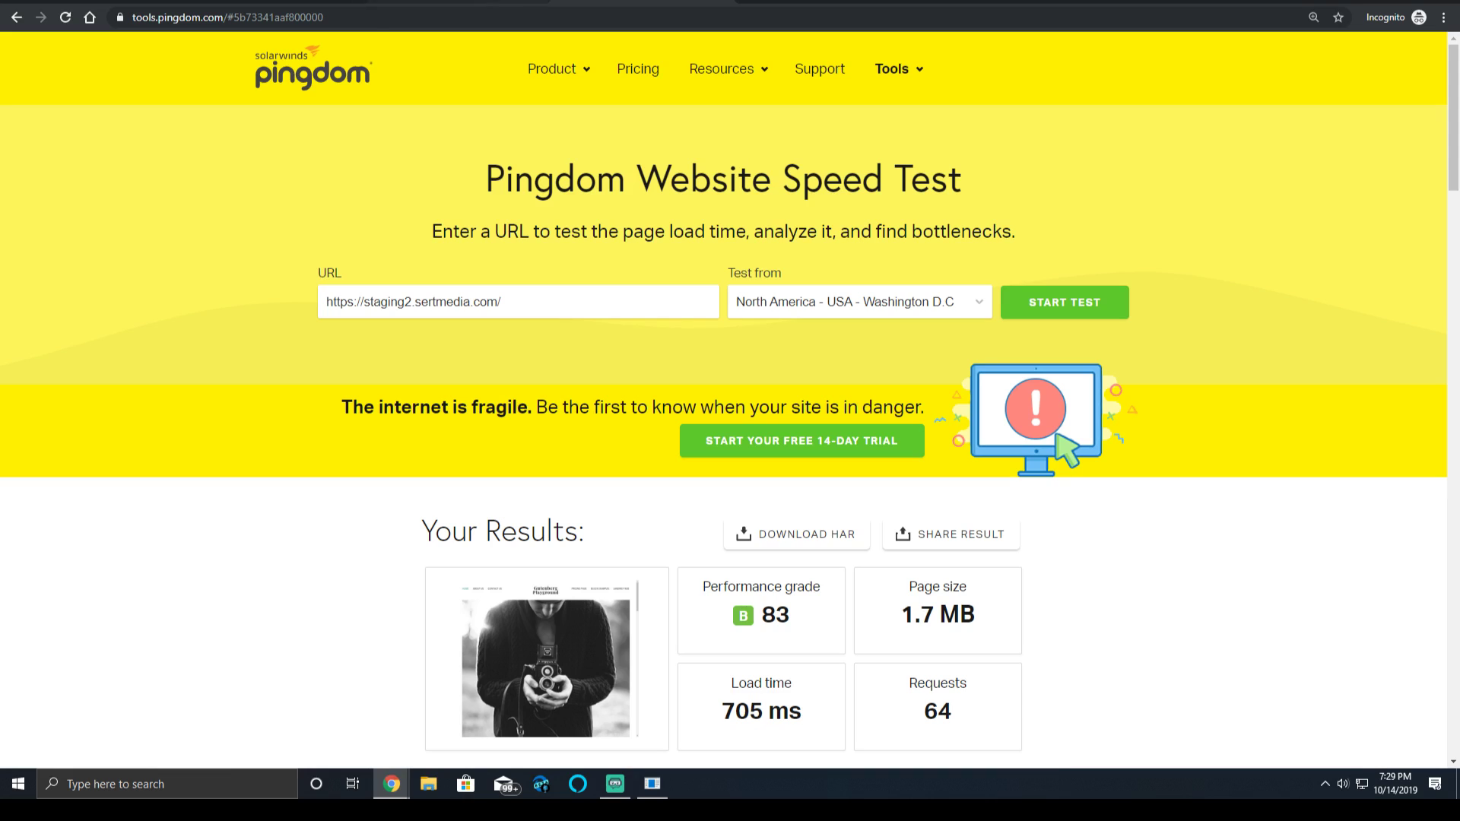
scroll(819, 489, down, 3)
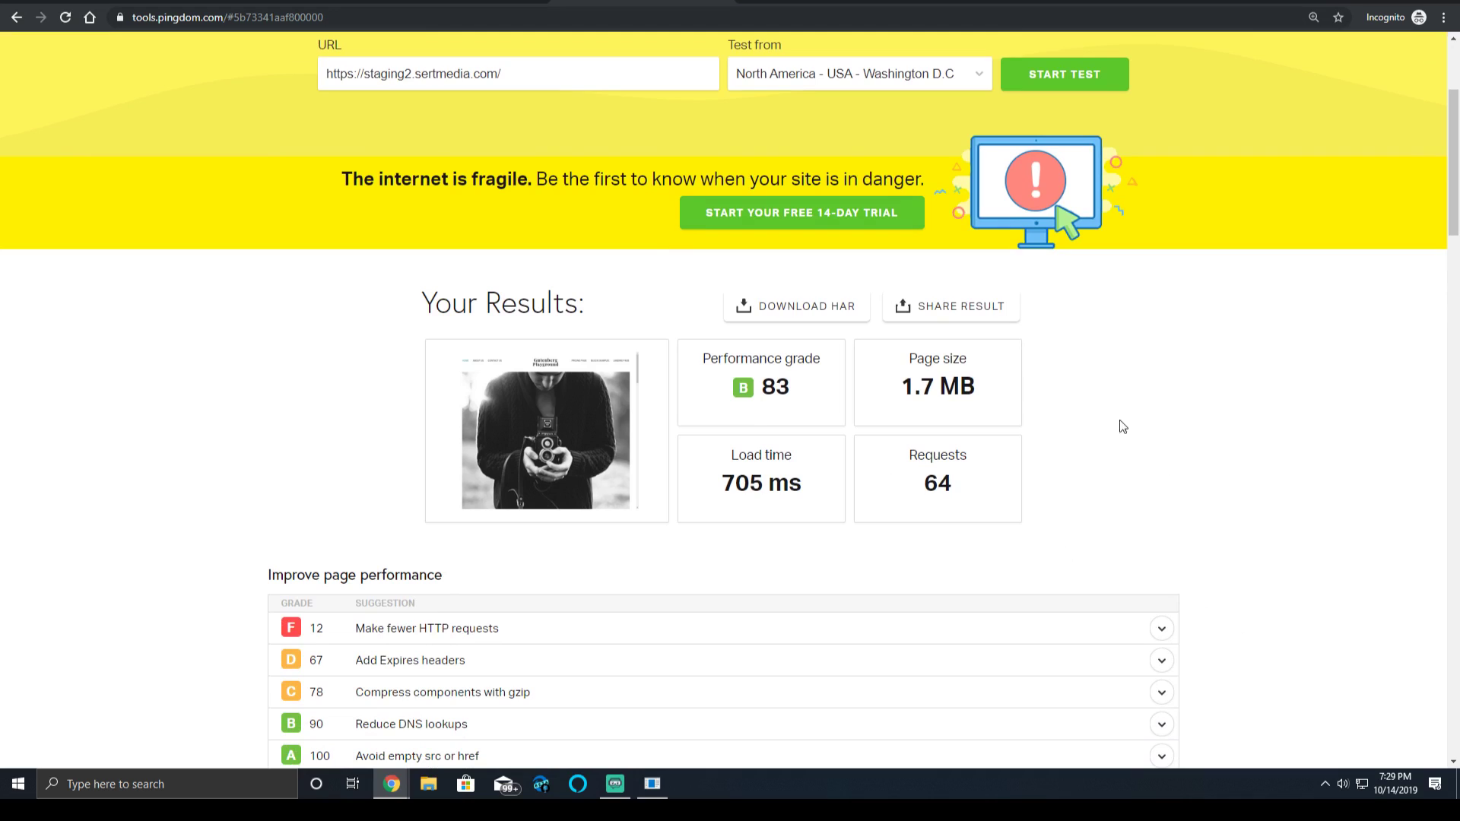
drag(942, 380, 909, 380)
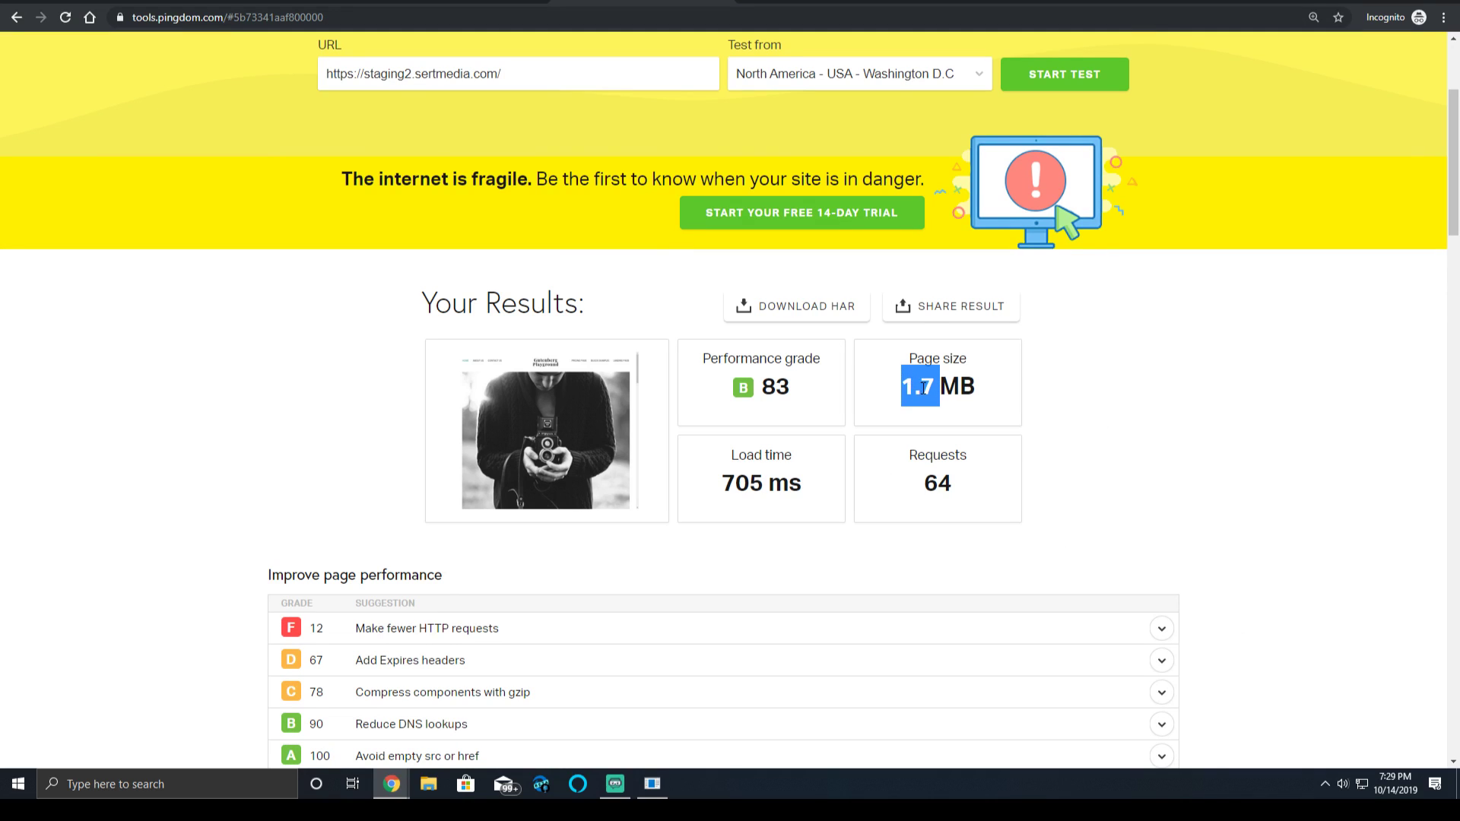
drag(722, 484, 789, 481)
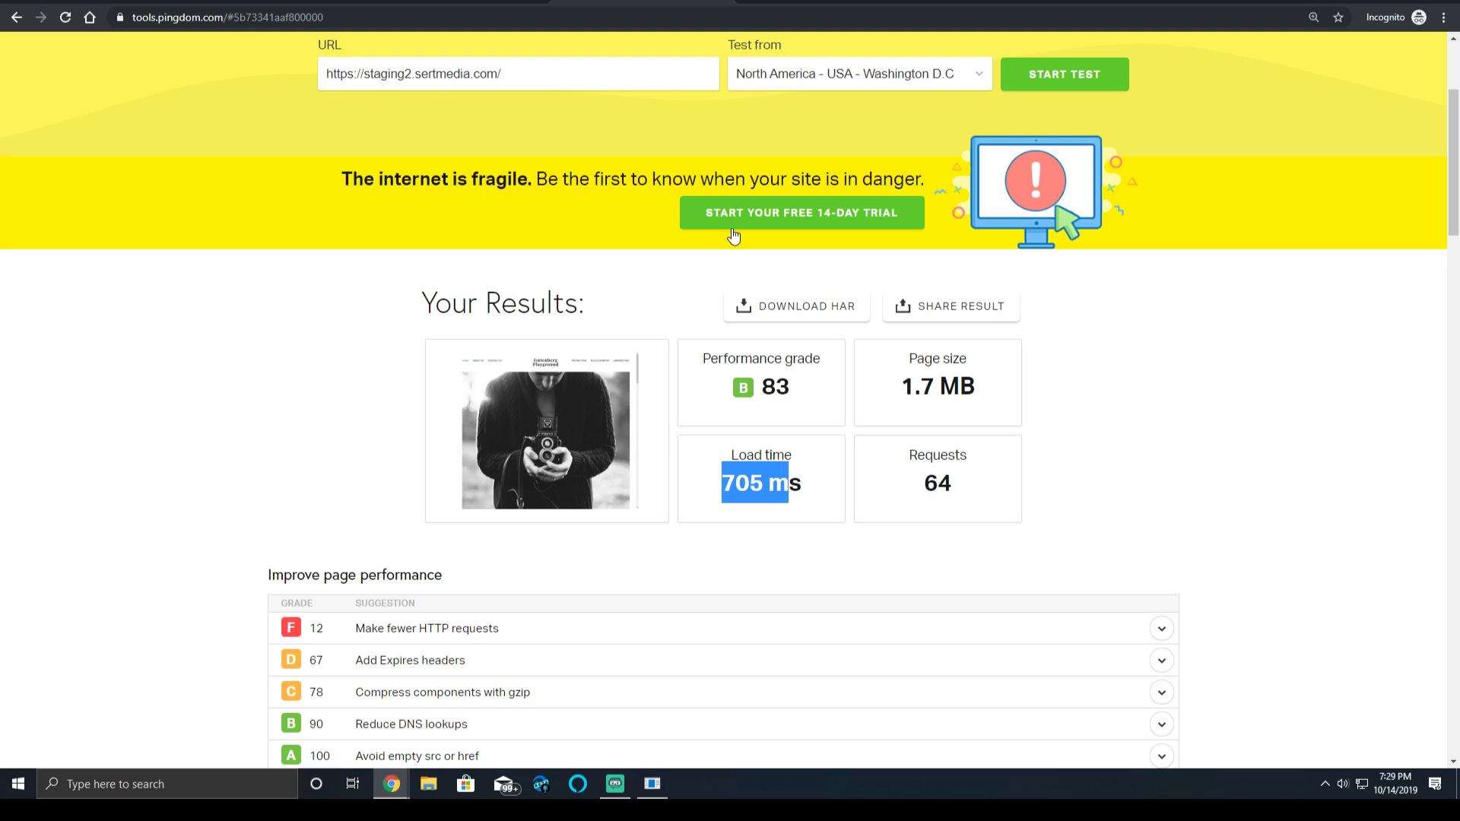
Review the new PageSpeed Insights mobile report and expand the diagnostic on reducing the impact of third-party code
key(ctrl+Tab)
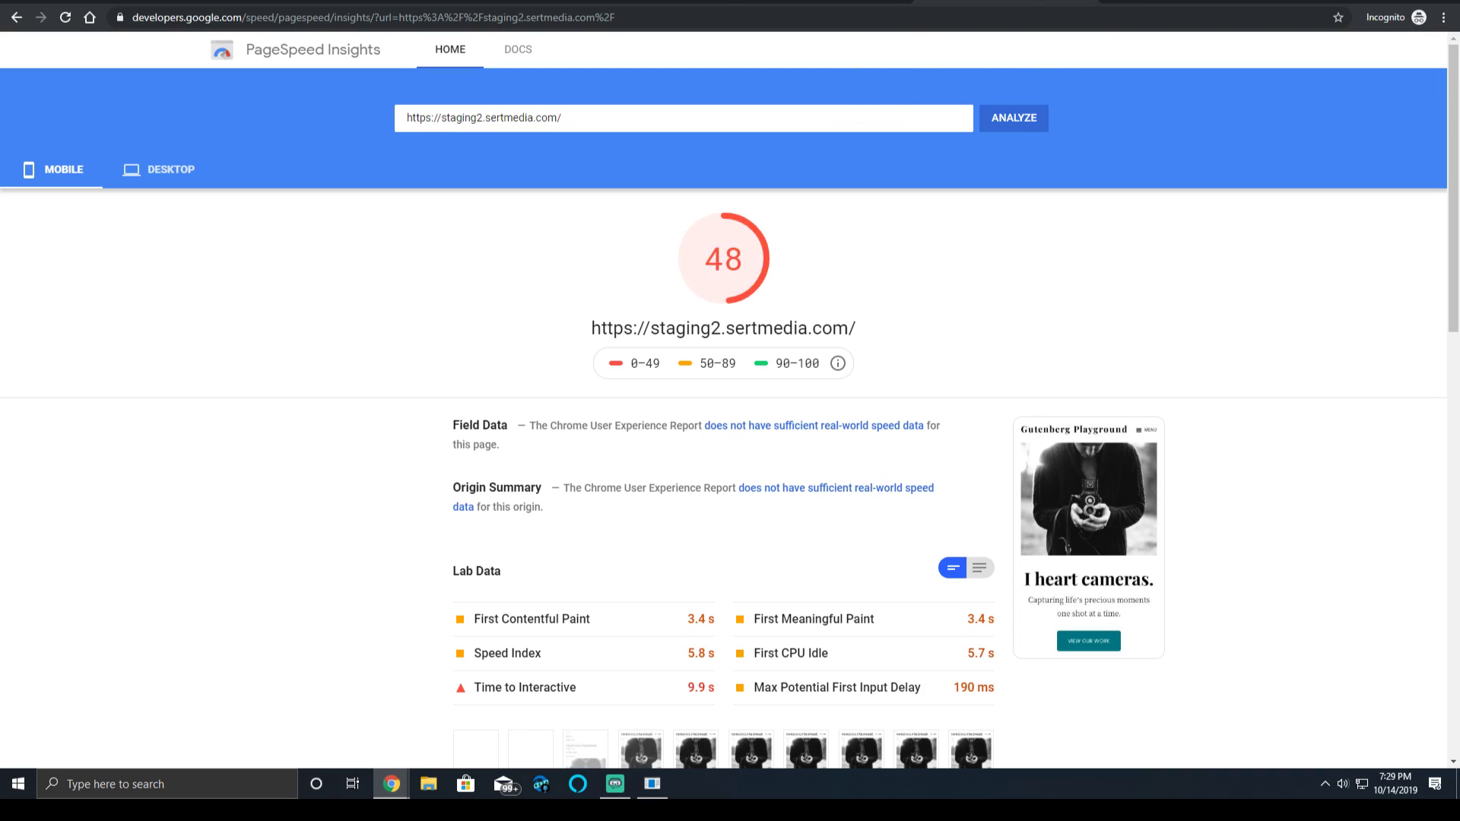
scroll(684, 449, down, 6)
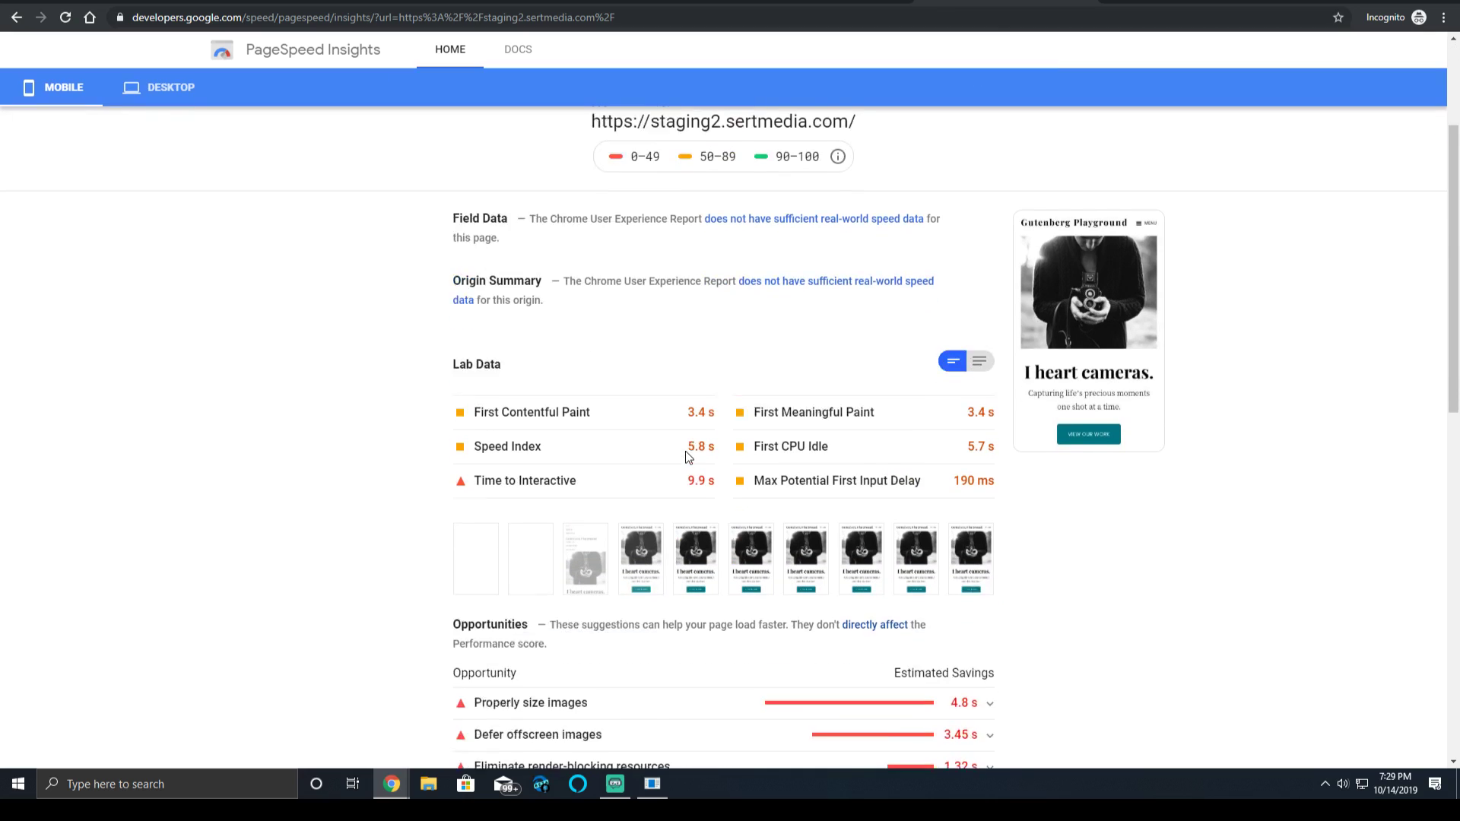
scroll(681, 447, down, 3)
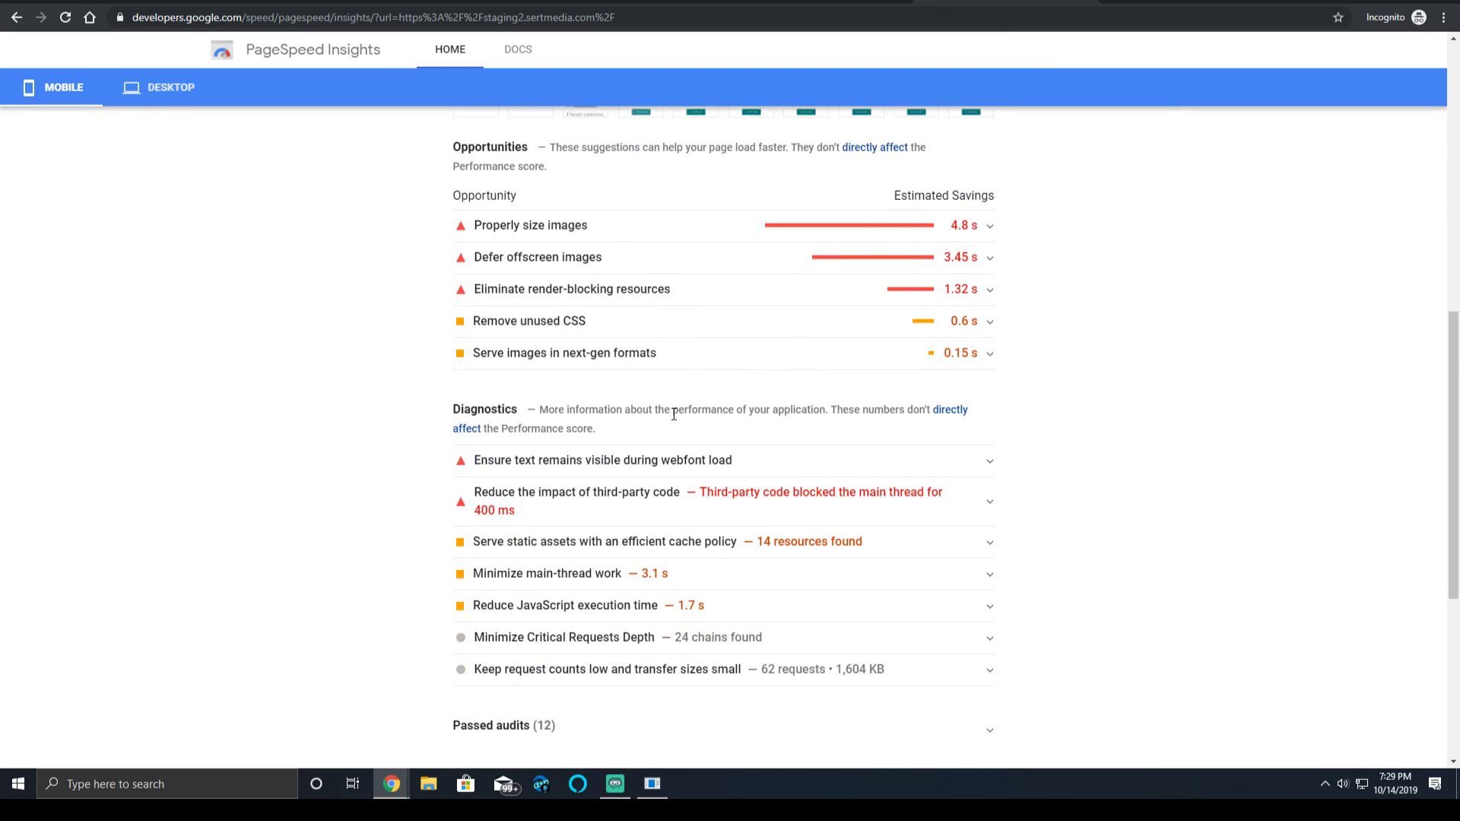
click(681, 487)
scroll(680, 487, down, 2)
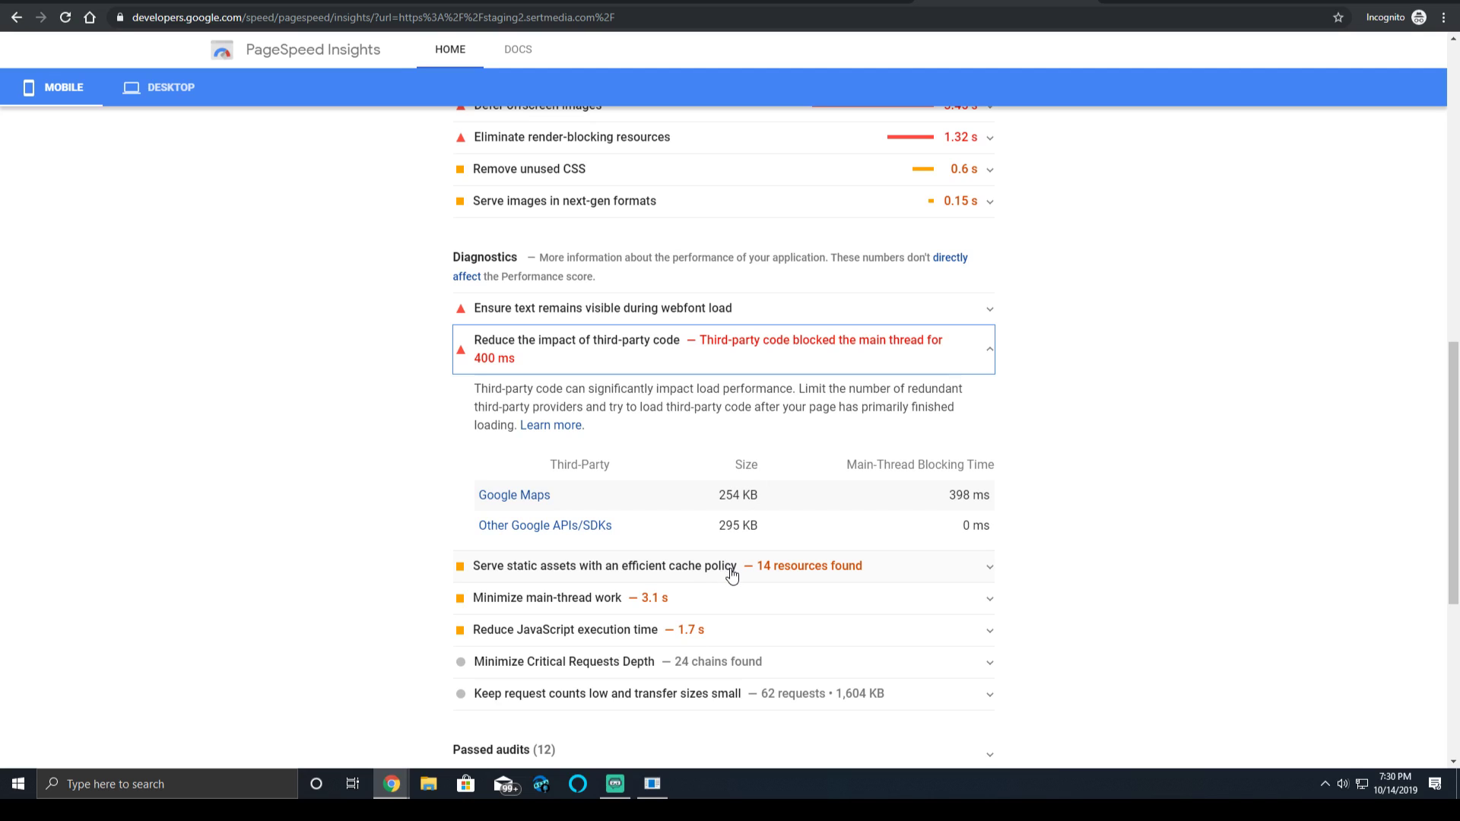
Compare the desktop scores of the PageSpeed Insights reports from before and after the map, then return both to mobile
scroll(862, 480, up, 20)
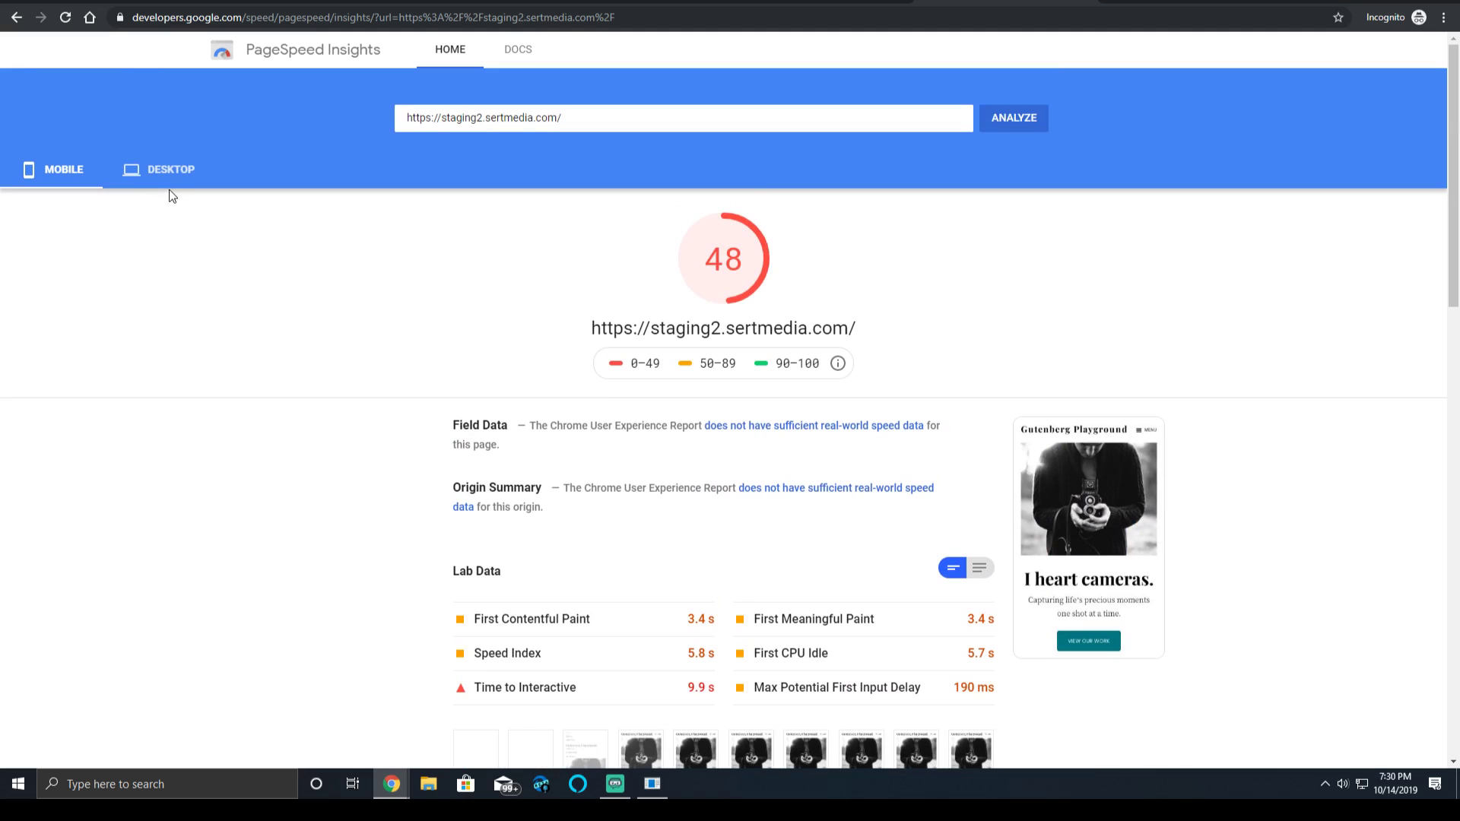
click(168, 170)
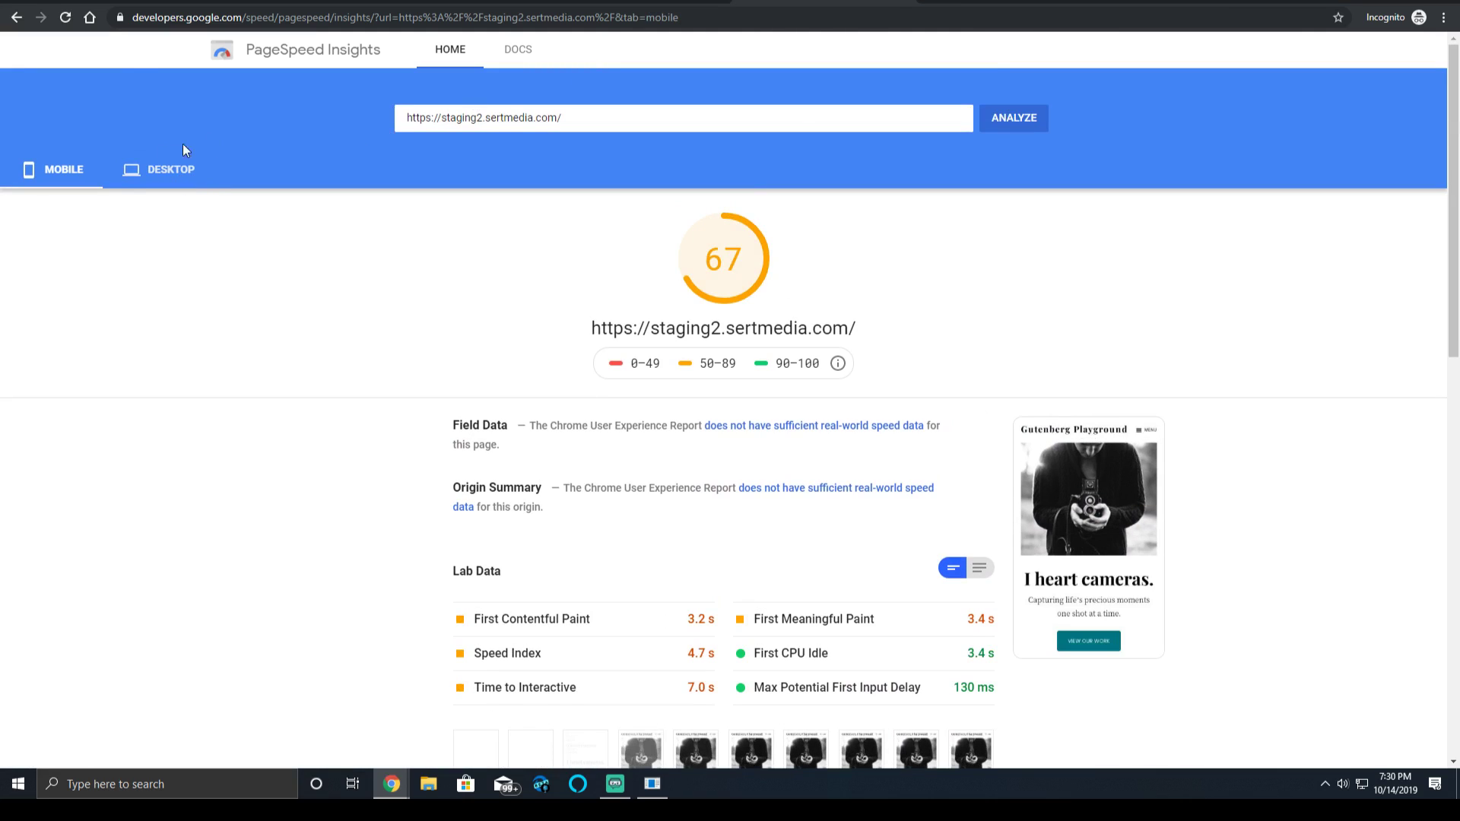
click(171, 169)
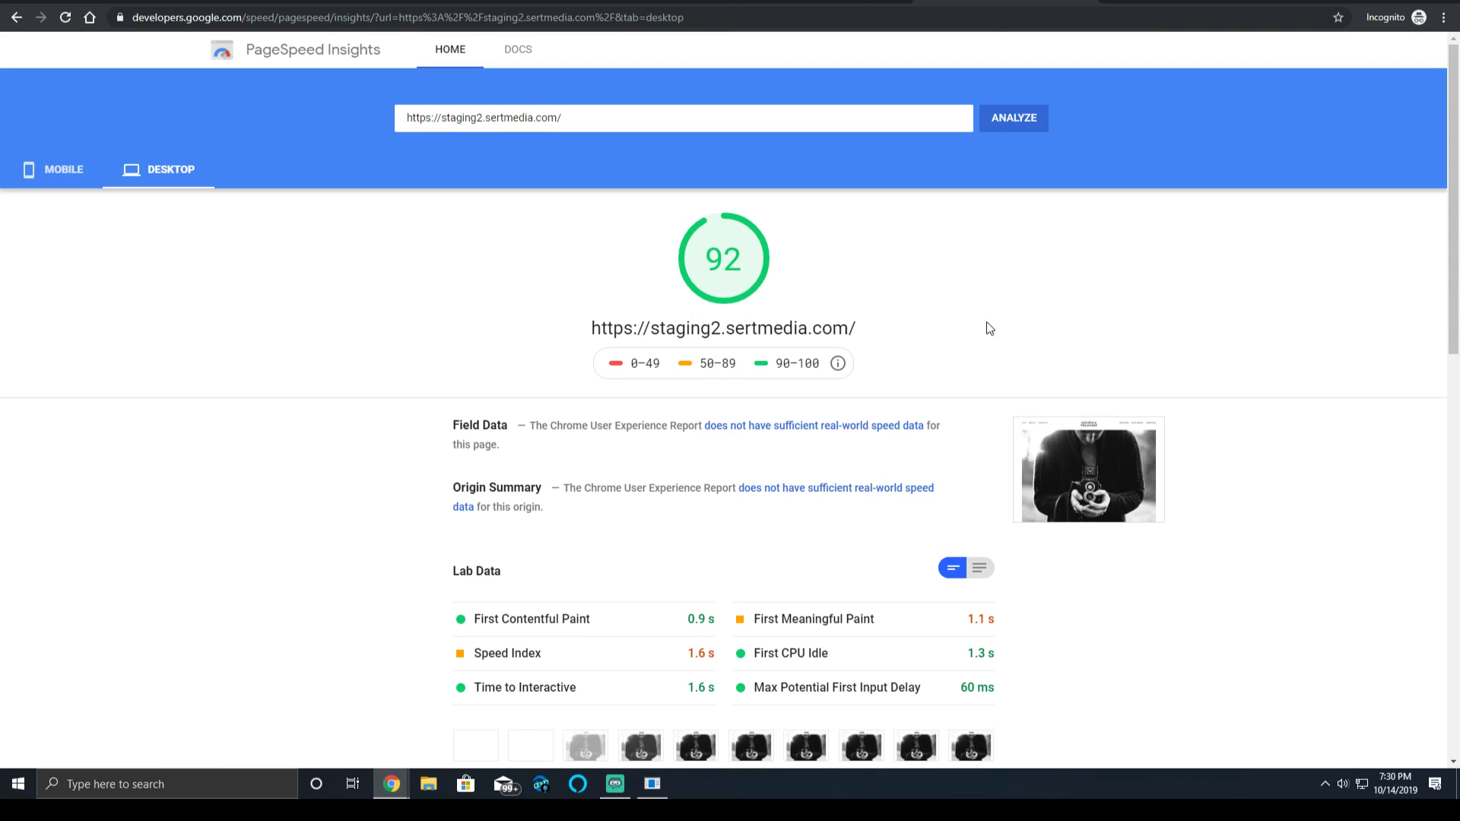
click(71, 172)
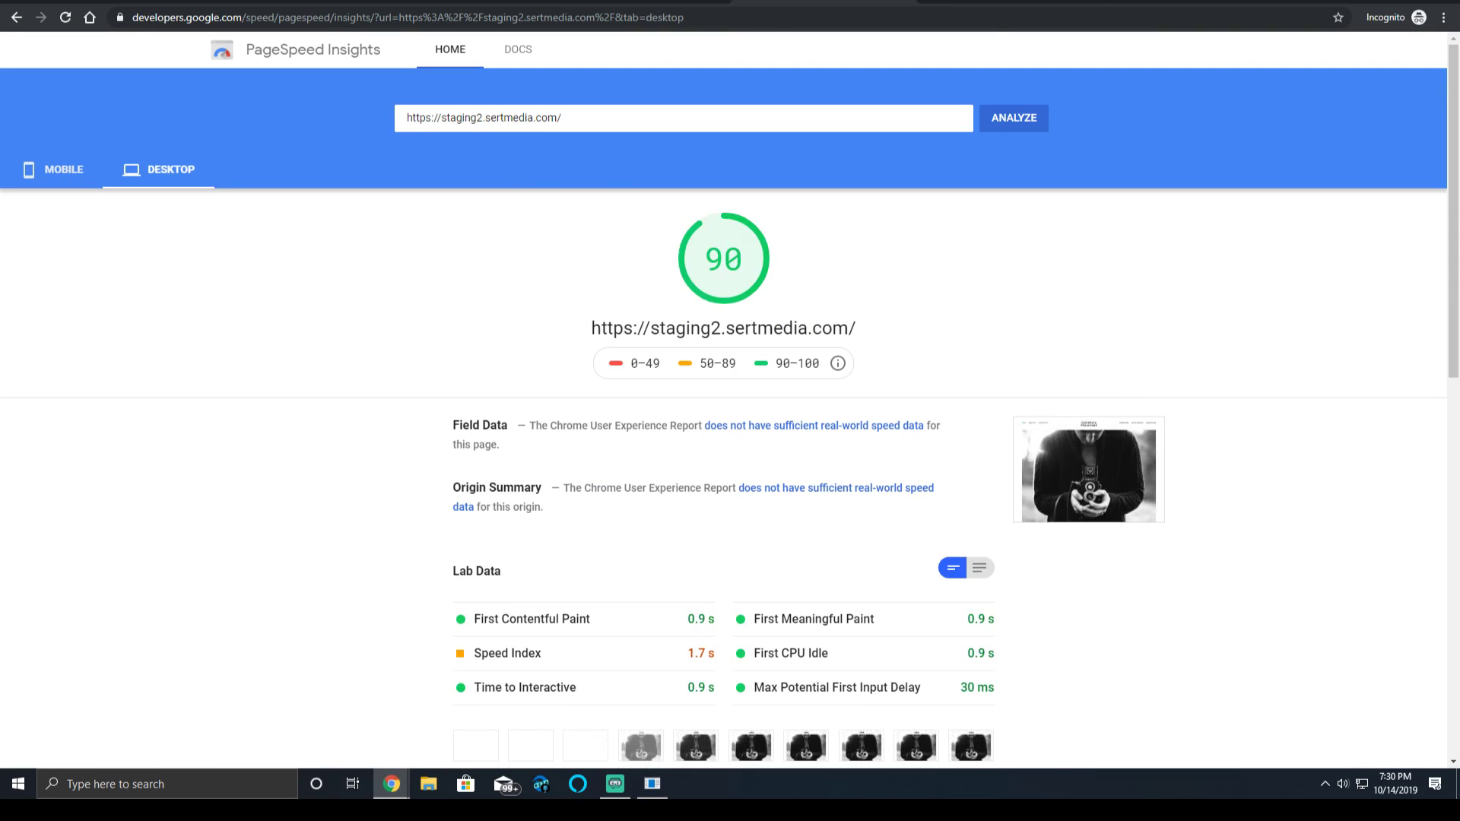
click(64, 168)
Examine the lab data and opportunities in the mobile PageSpeed Insights report from before the map
scroll(494, 296, down, 2)
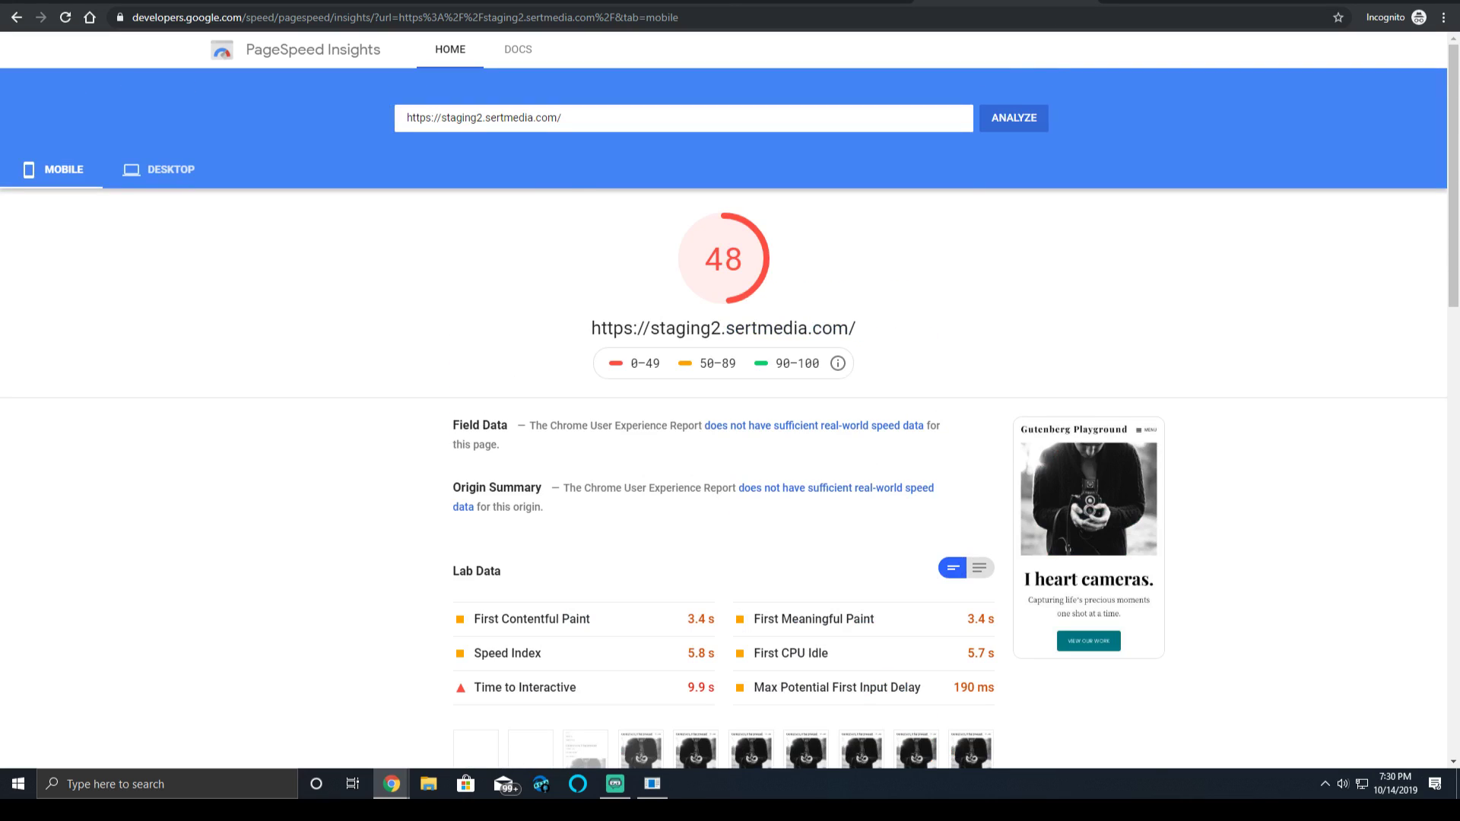
scroll(933, 370, down, 4)
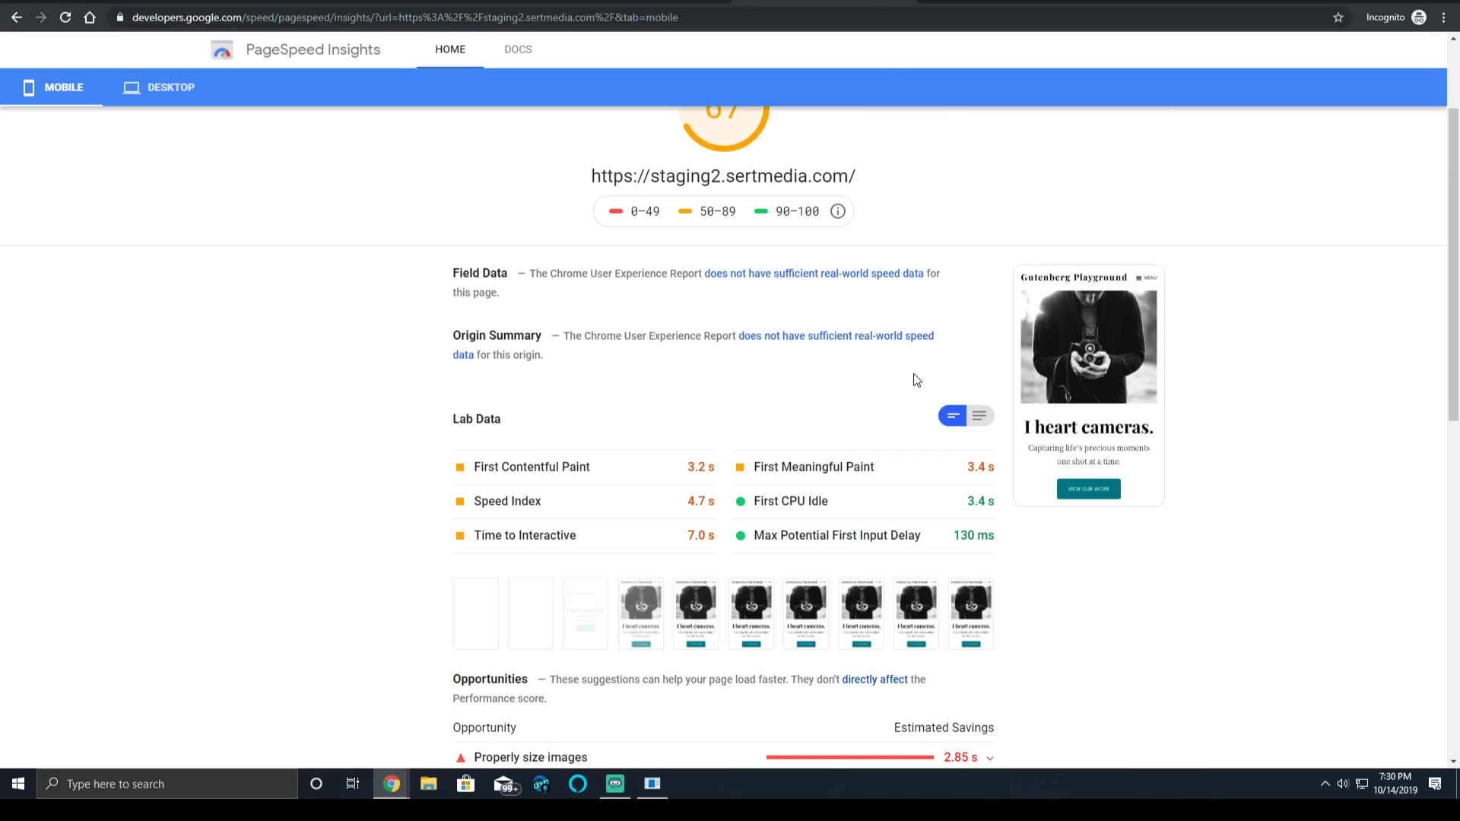
scroll(916, 379, down, 1)
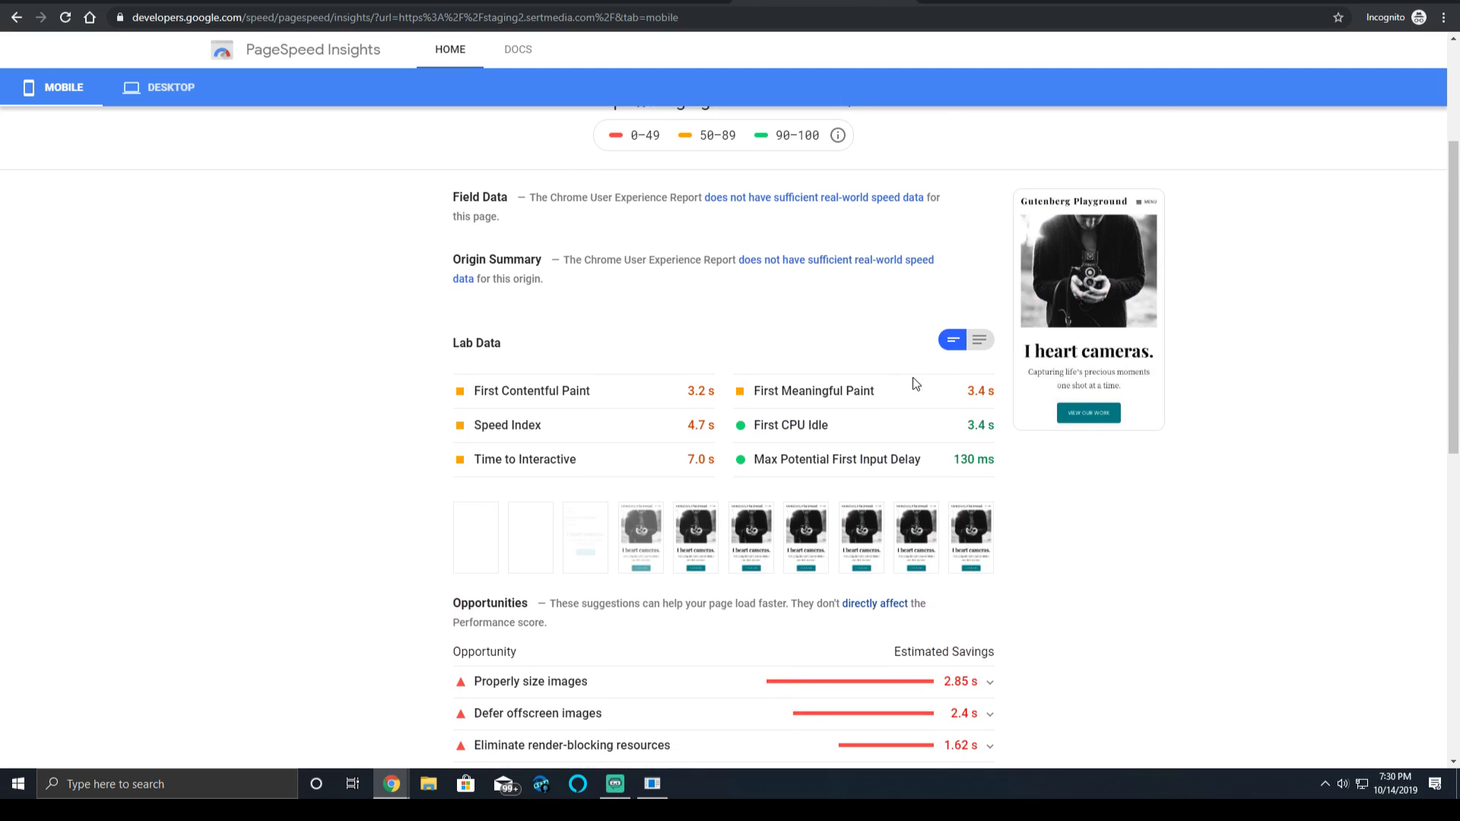
scroll(910, 384, down, 2)
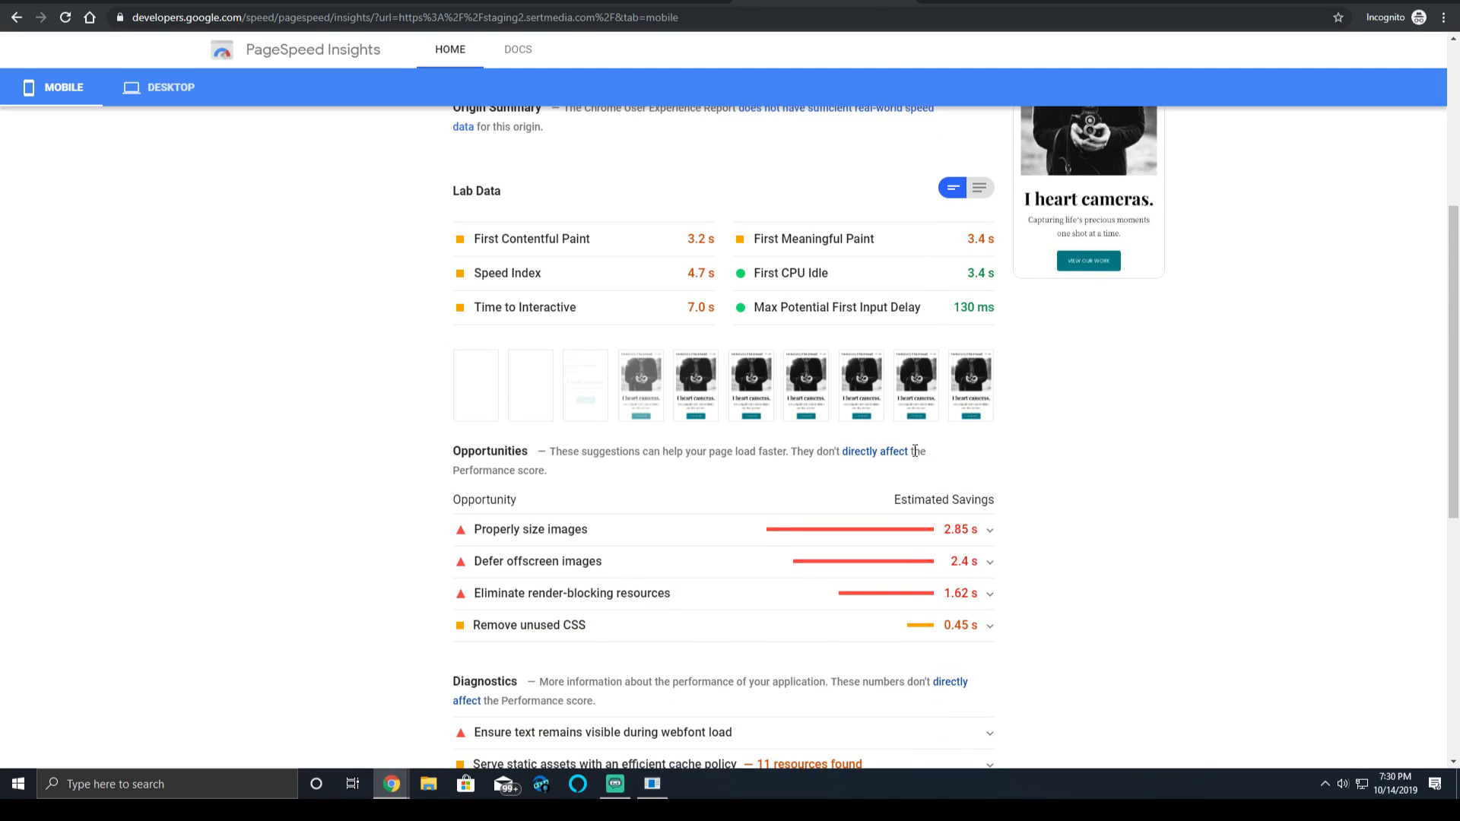
scroll(870, 431, up, 2)
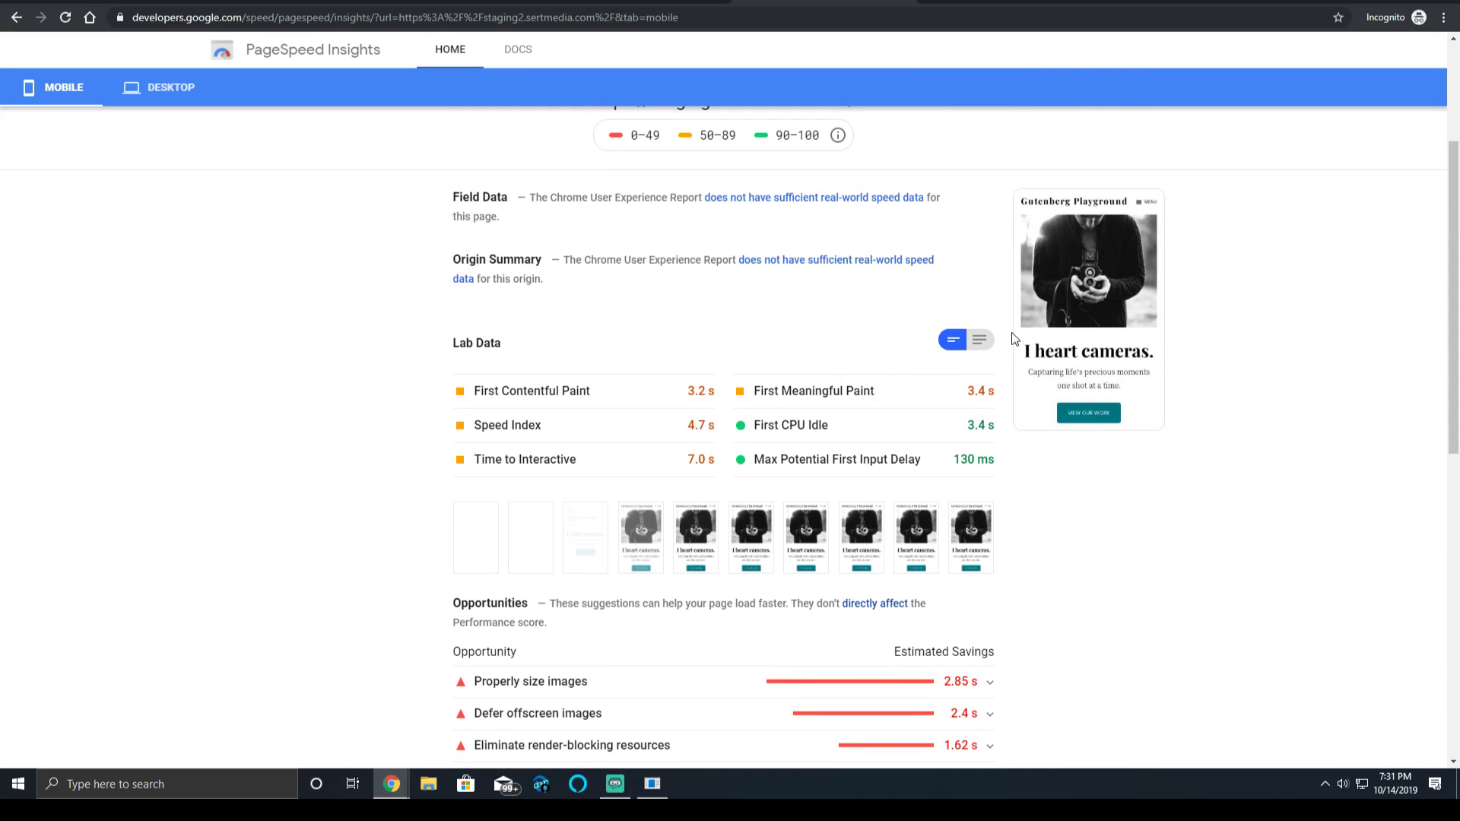
Show the Lab Data metric descriptions in both mobile PageSpeed Insights reports and compare their timings
click(979, 342)
scroll(943, 304, down, 1)
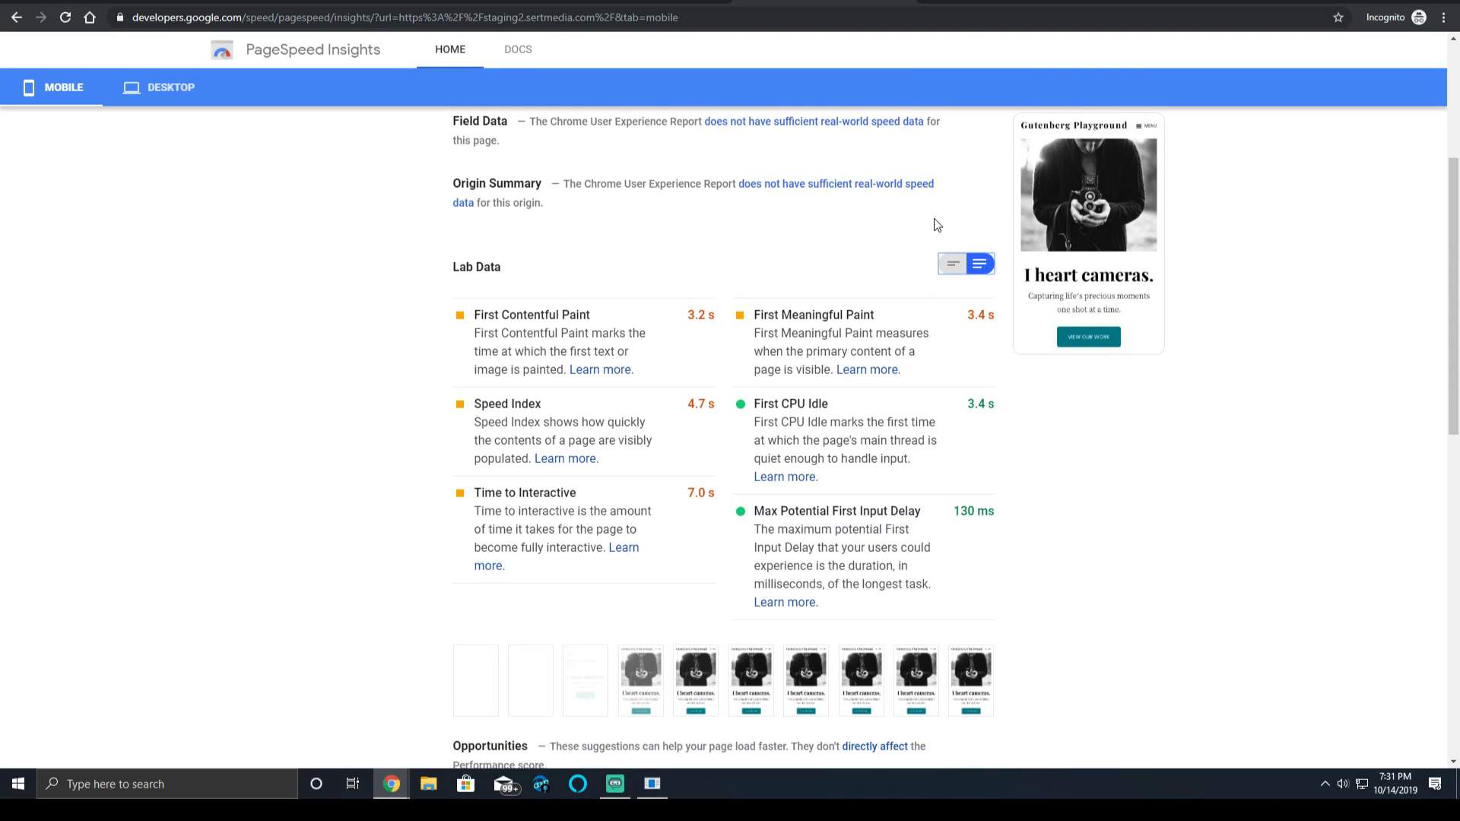
click(942, 2)
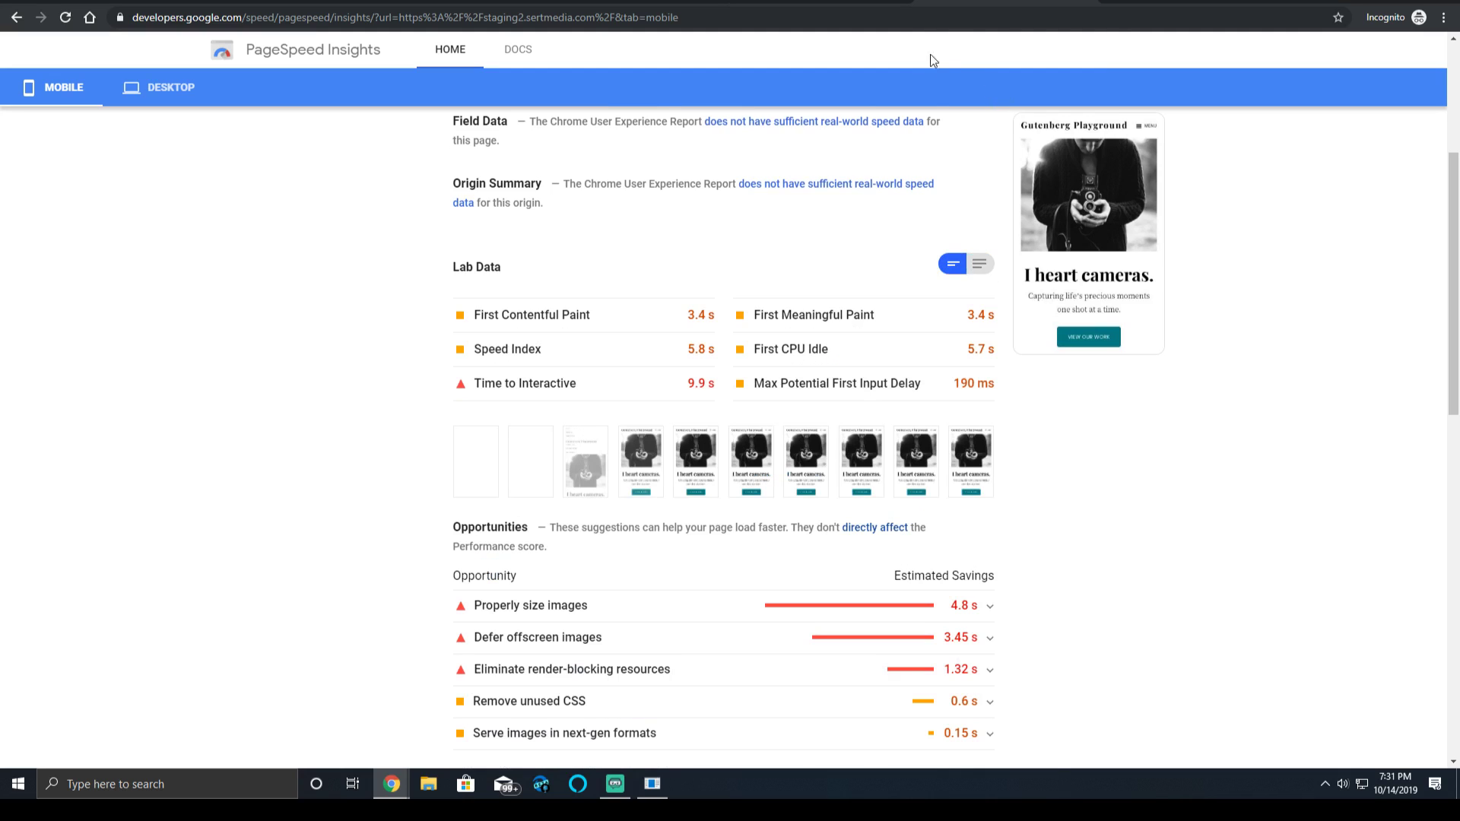
click(987, 264)
click(859, 3)
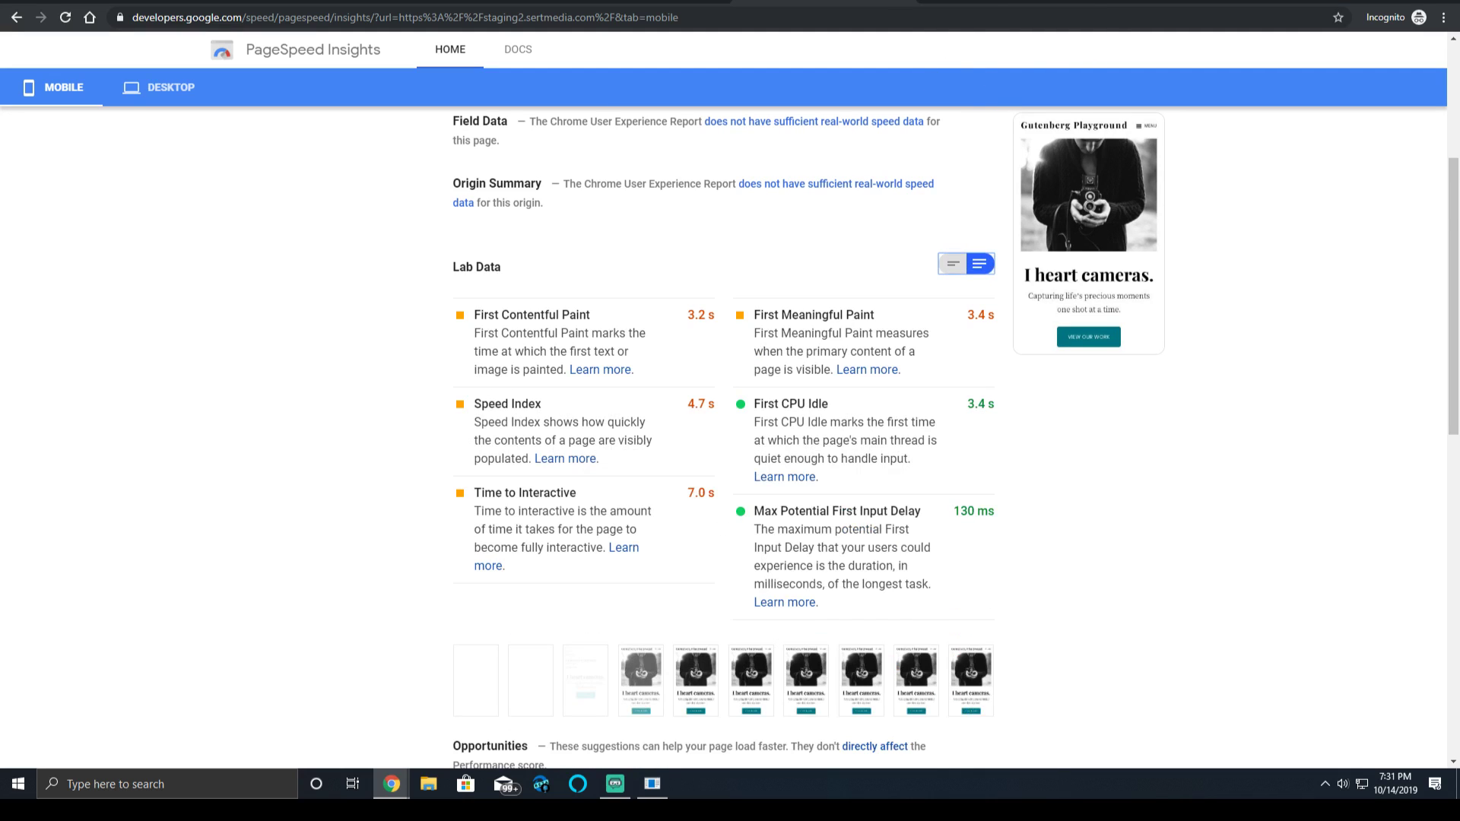
click(988, 2)
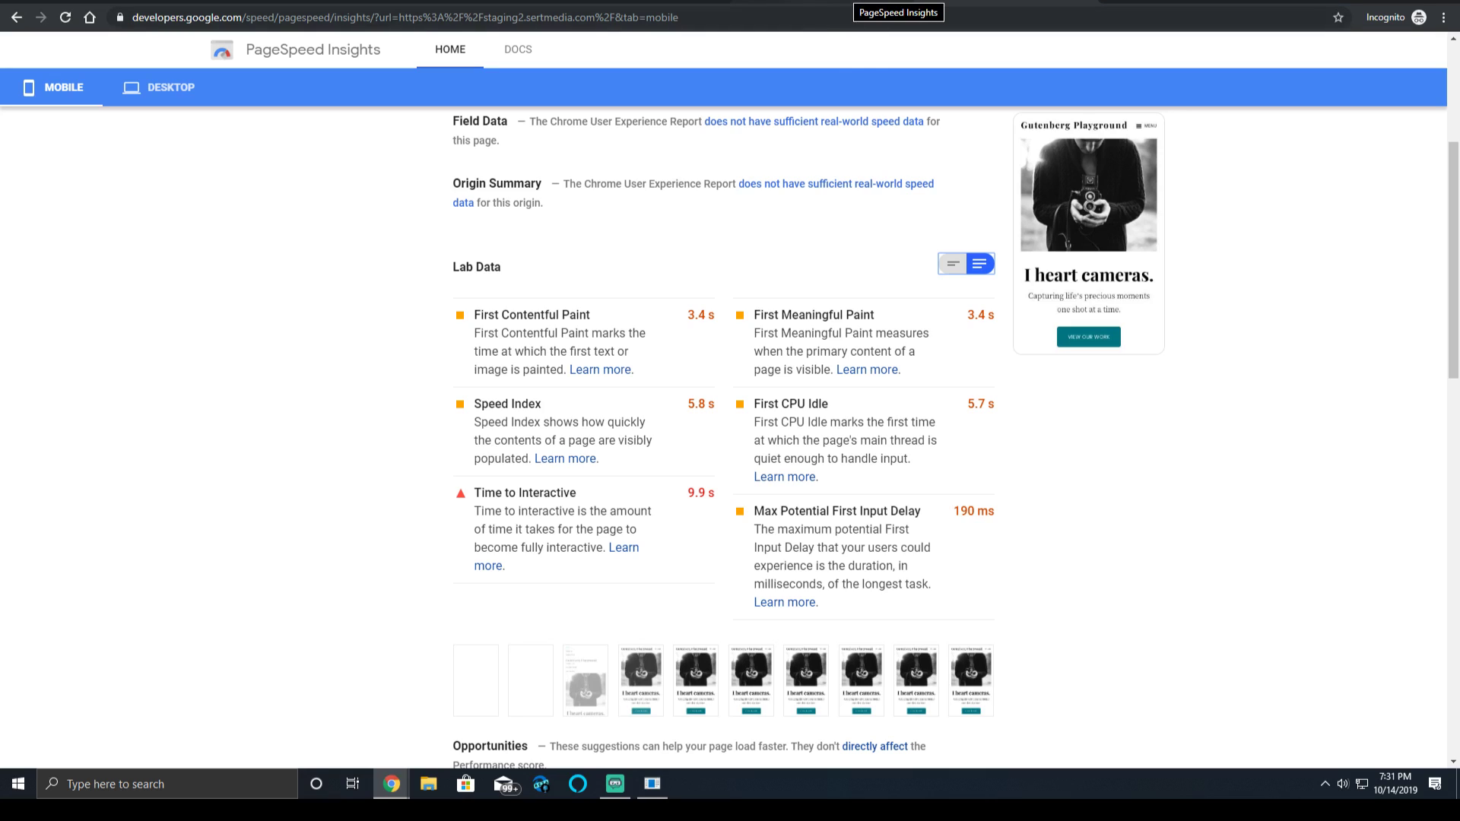
click(897, 3)
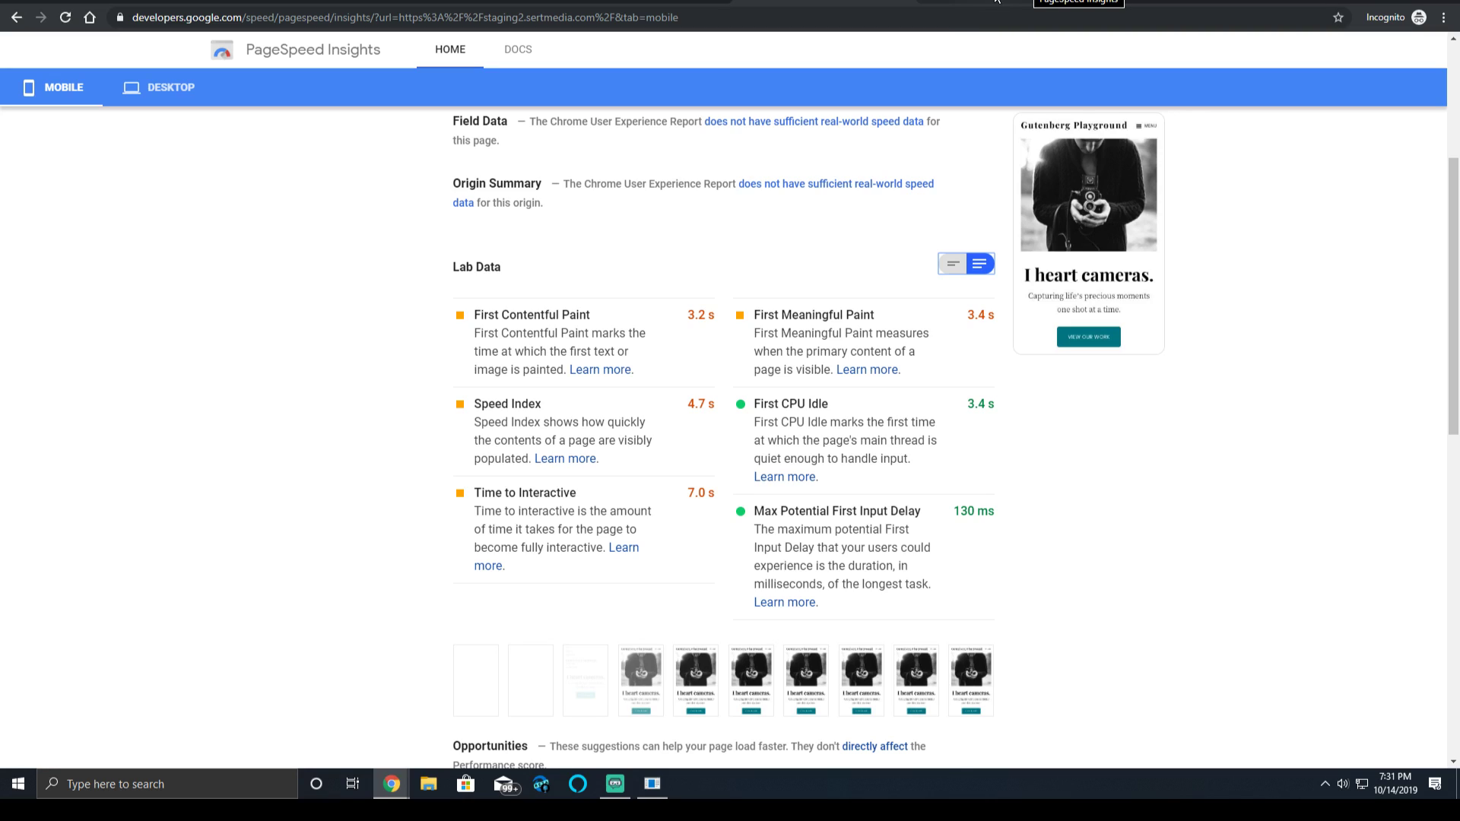
Compare the individual Lab Data metrics, including Max Potential First Input Delay, between the mobile reports from before and after the map
click(996, 2)
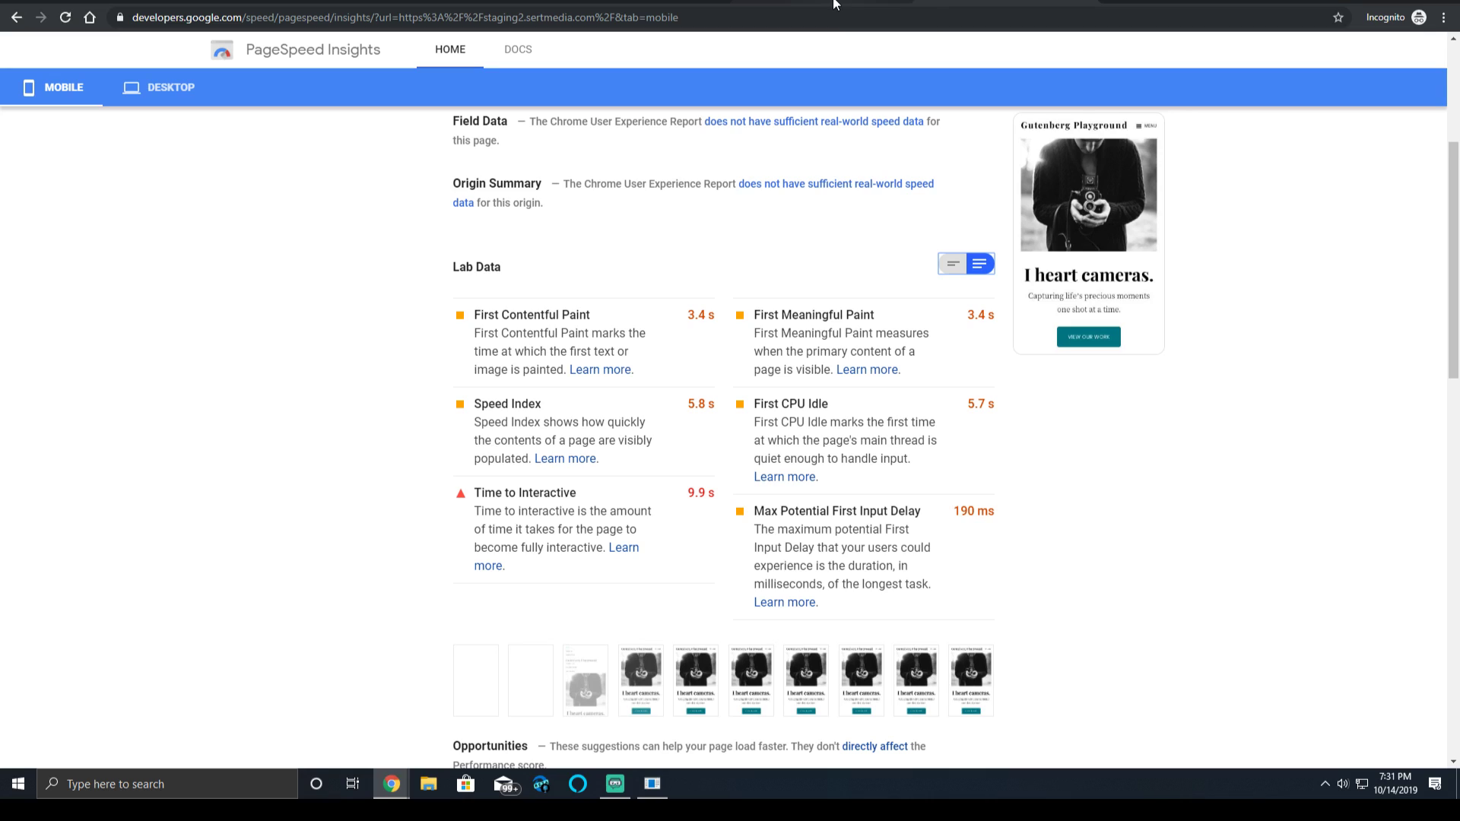
click(835, 4)
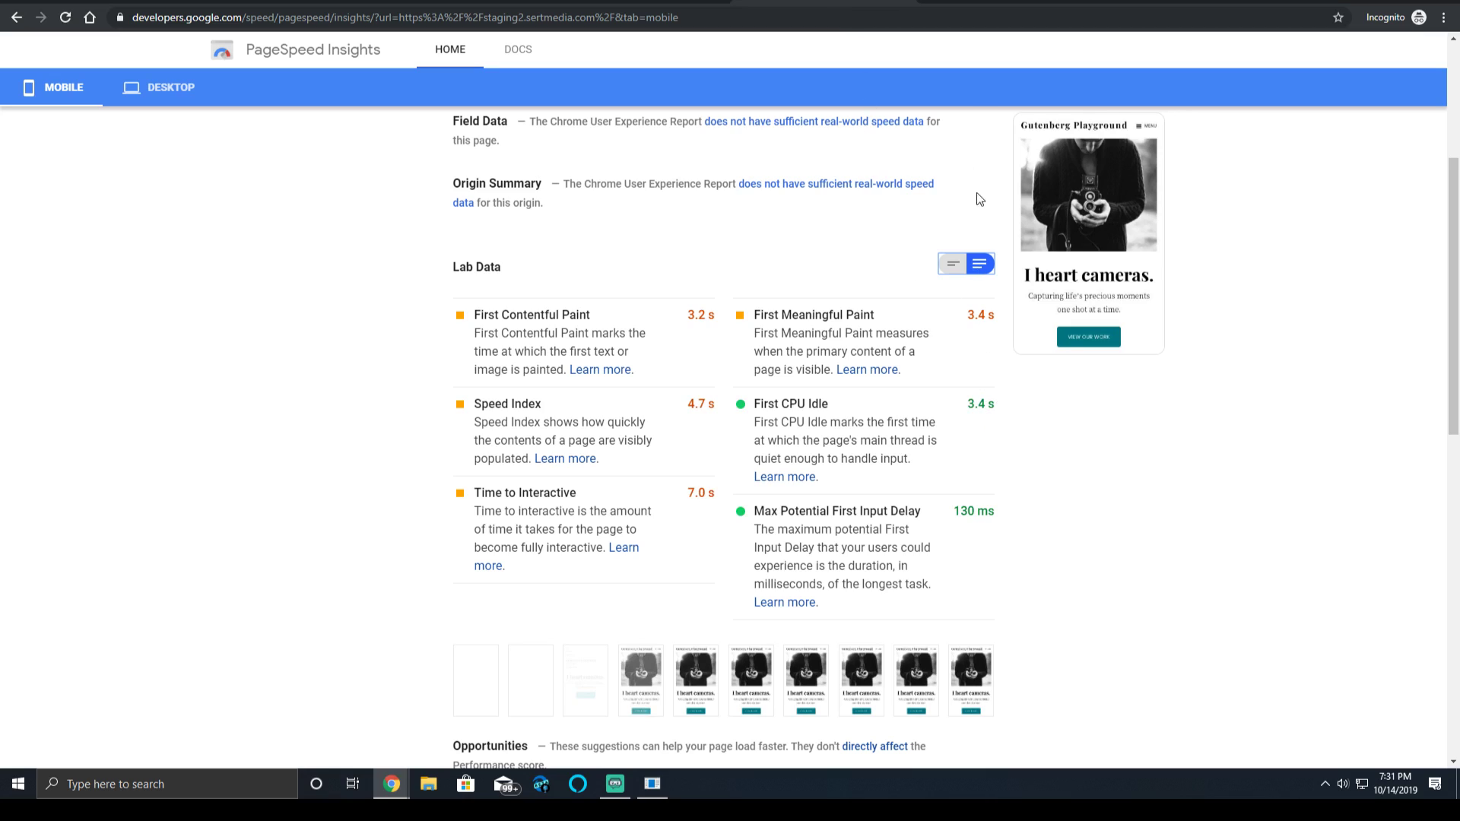
click(981, 4)
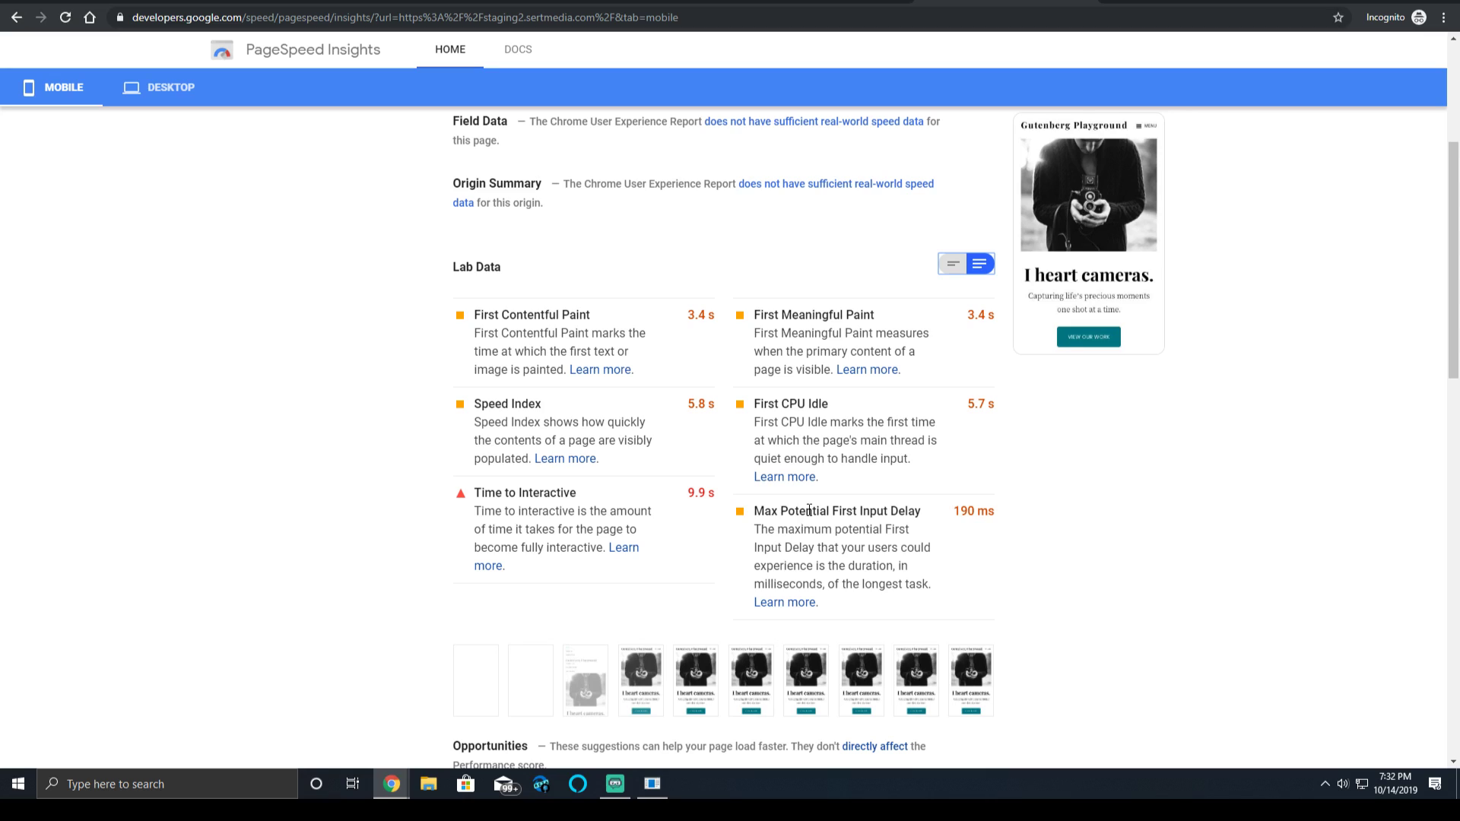
drag(827, 510, 856, 531)
click(856, 531)
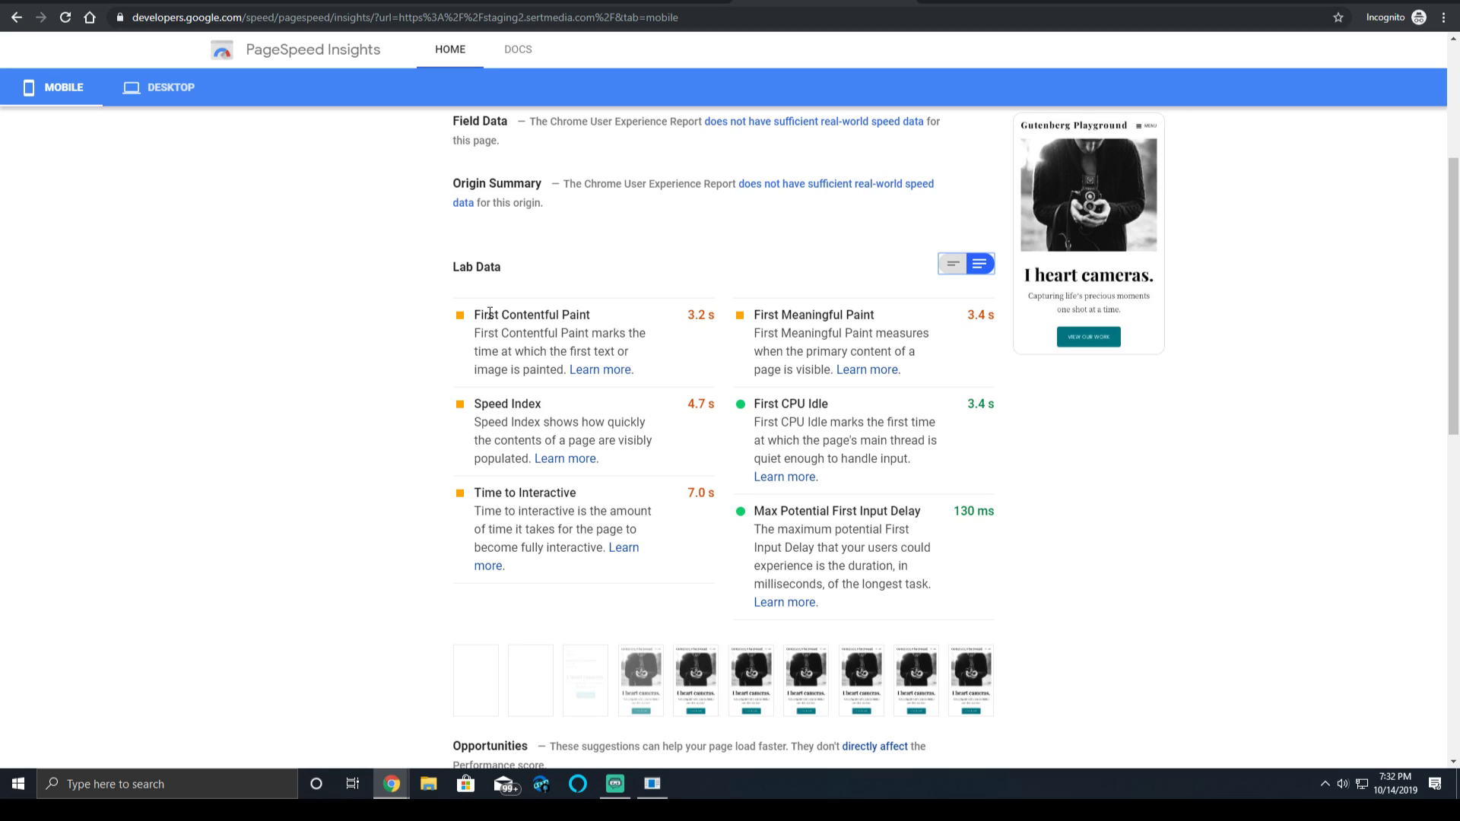
Examine the Google Maps third-party code impact and remaining diagnostics in the mobile report with the map, then return to its Lab Data
scroll(489, 313, down, 9)
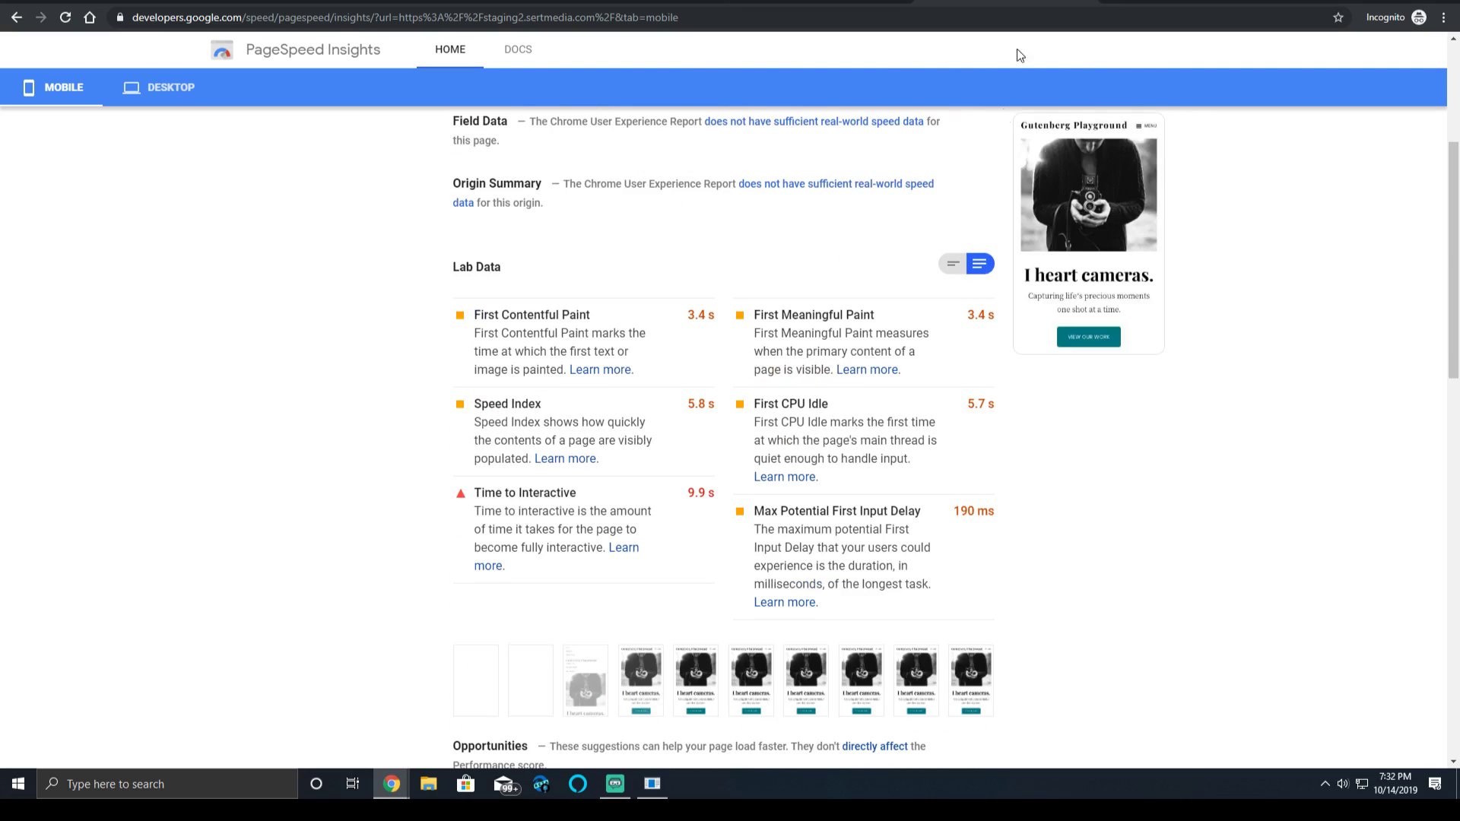
scroll(885, 346, down, 10)
scroll(819, 386, down, 3)
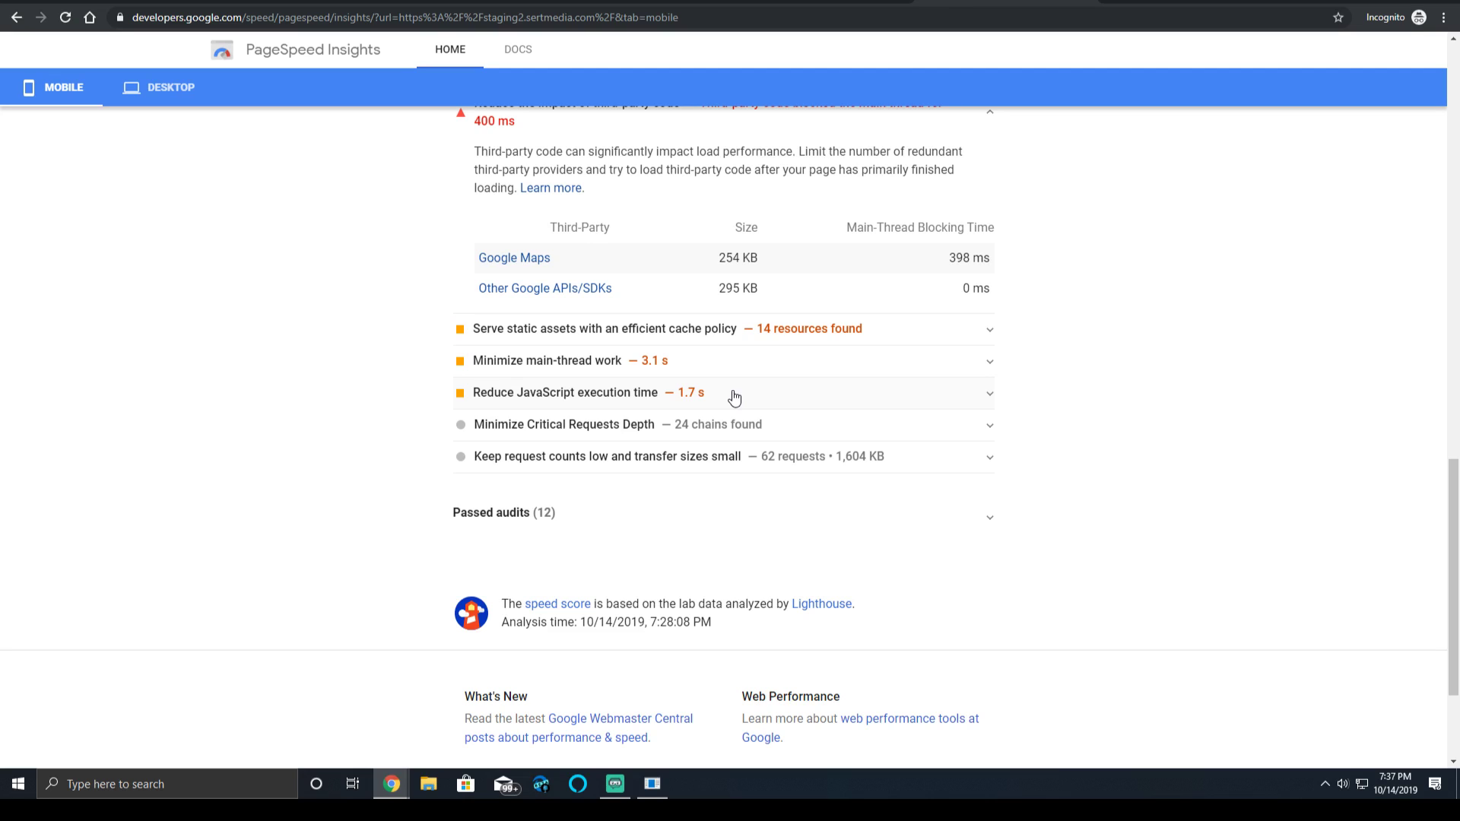
scroll(733, 397, up, 15)
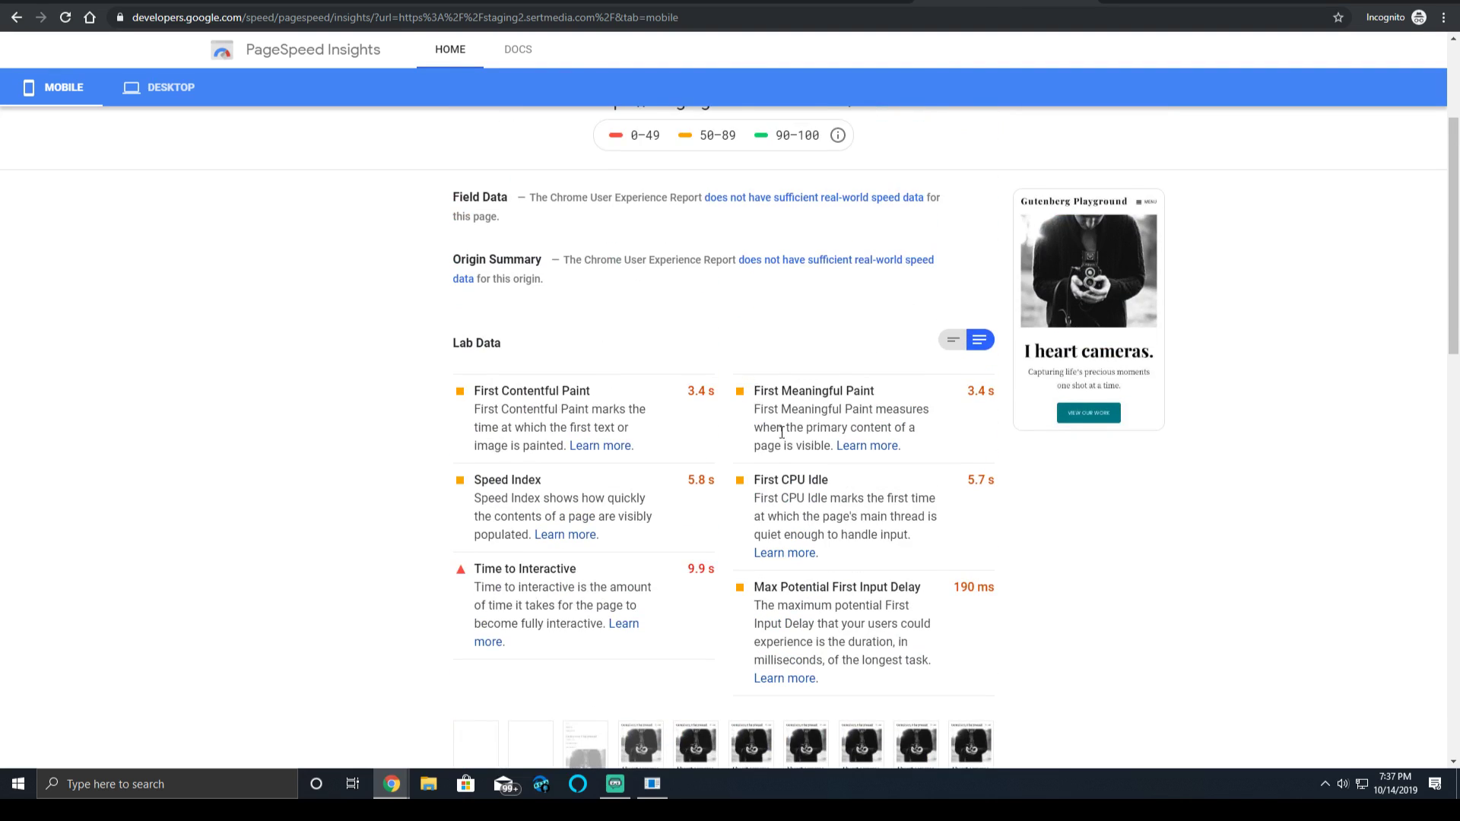